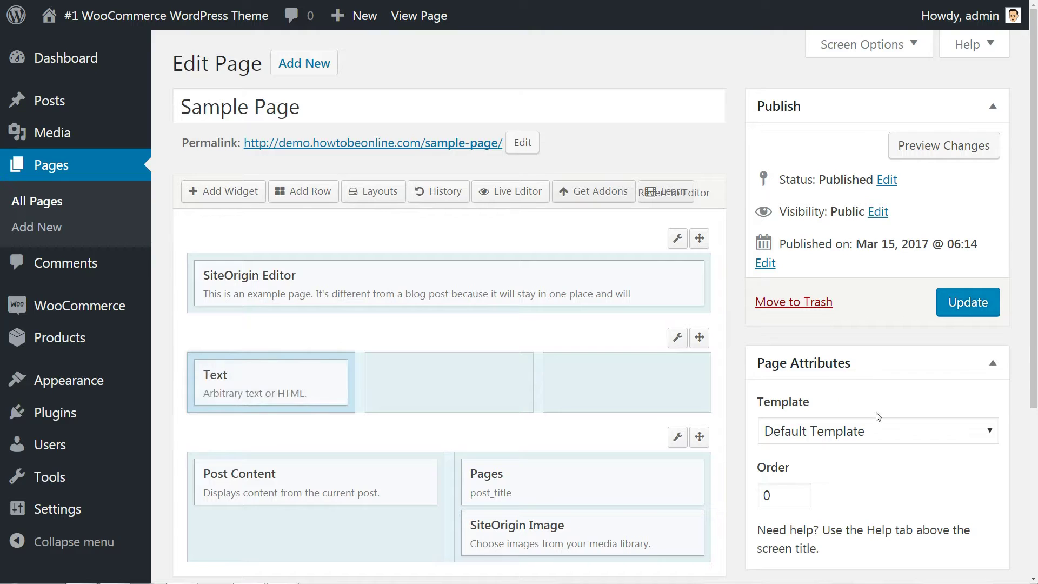
- Duplicate the first column's Text widget twice and place the copies in the second and third columns
{"action": "mouse_move", "coordinate": [324, 382]}
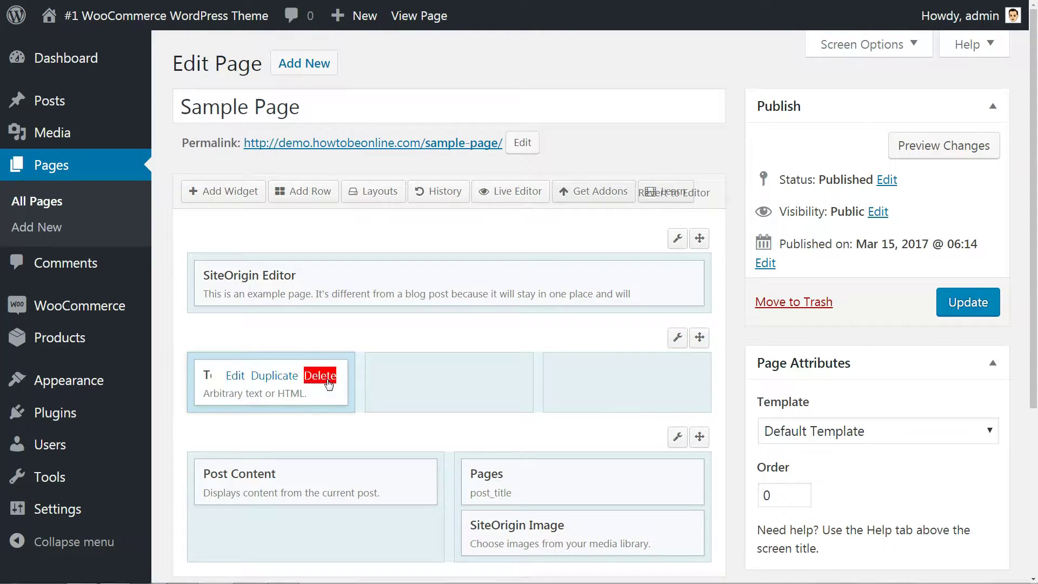
{"action": "left_click", "coordinate": [270, 381]}
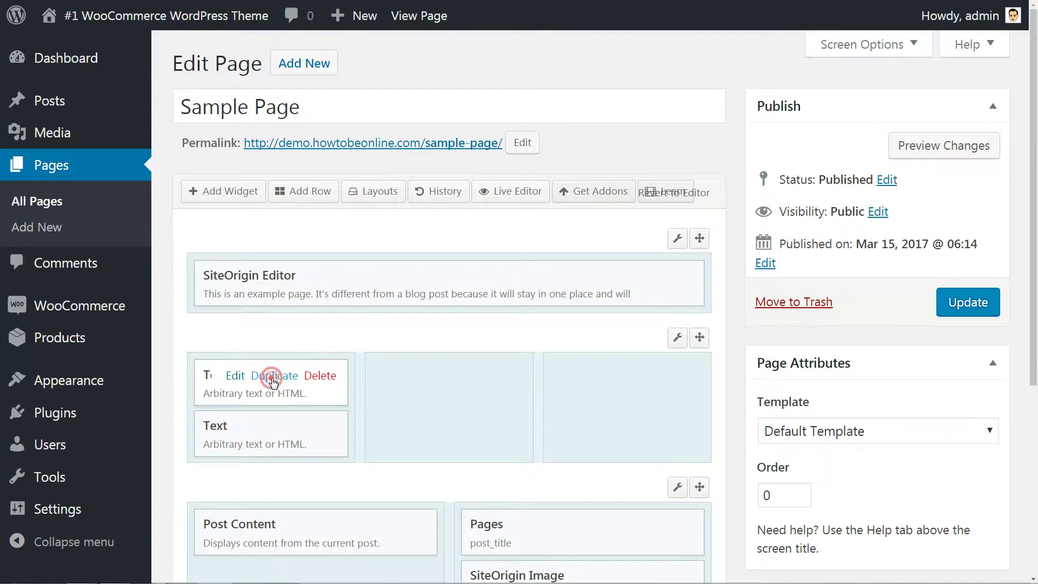
{"action": "left_click", "coordinate": [273, 381]}
{"action": "left_click_drag", "start_coordinate": [273, 424], "coordinate": [484, 375]}
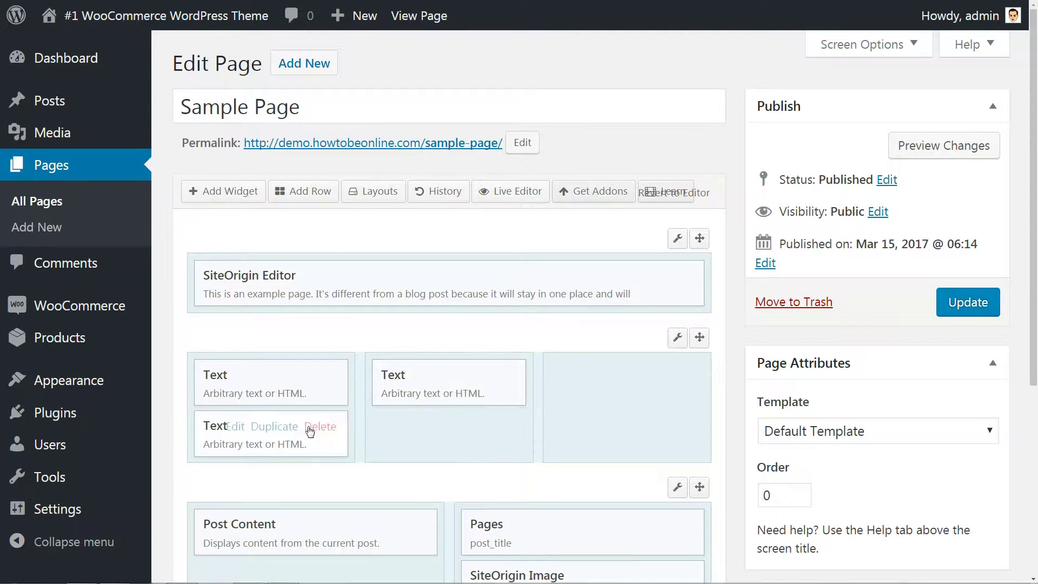
{"action": "left_click_drag", "start_coordinate": [306, 431], "coordinate": [661, 380]}
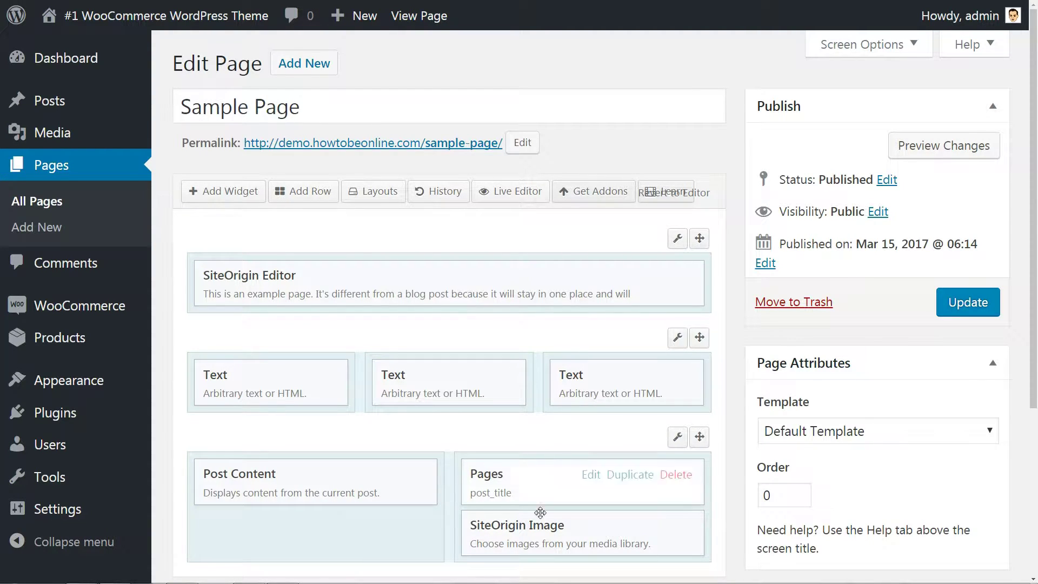
{"action": "mouse_move", "coordinate": [545, 527]}
{"action": "left_mouse_down"}
{"action": "mouse_move", "coordinate": [288, 535]}
{"action": "mouse_move", "coordinate": [573, 537]}
{"action": "mouse_move", "coordinate": [532, 531]}
{"action": "mouse_move", "coordinate": [541, 527]}
{"action": "left_mouse_up"}
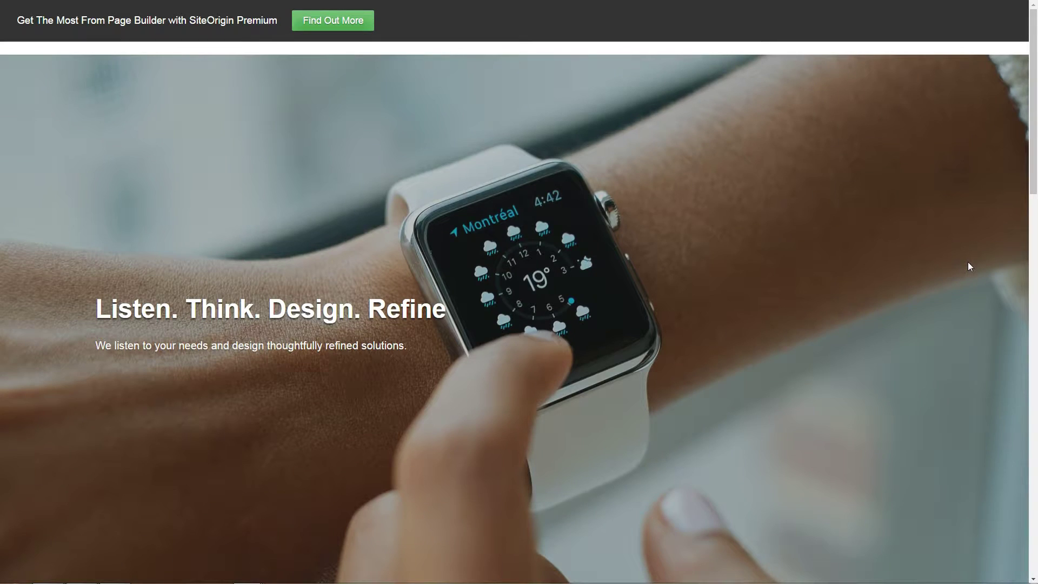
{"action": "middle_click", "coordinate": [968, 263]}
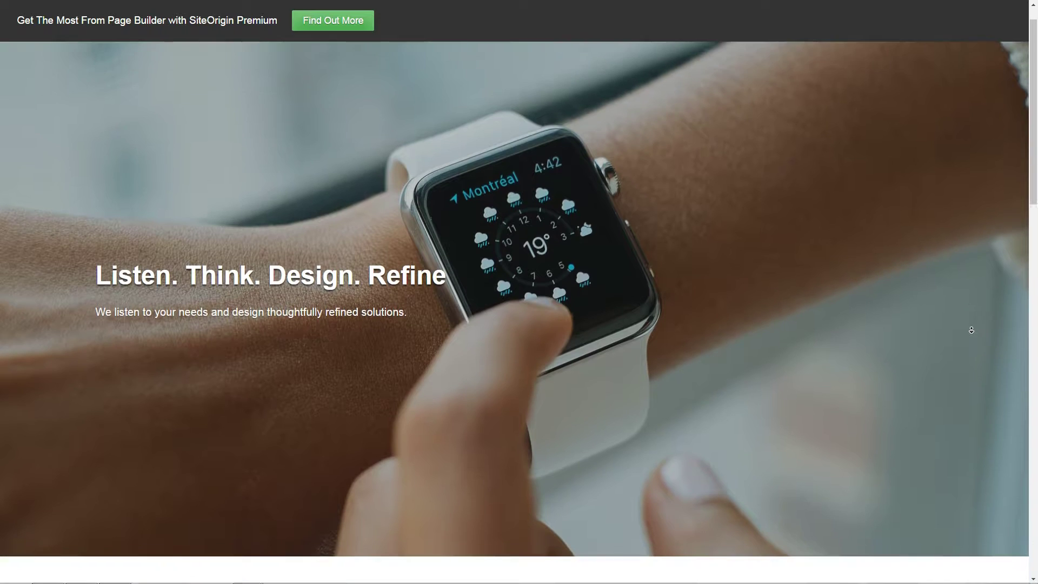
{"action": "middle_click", "coordinate": [964, 245]}
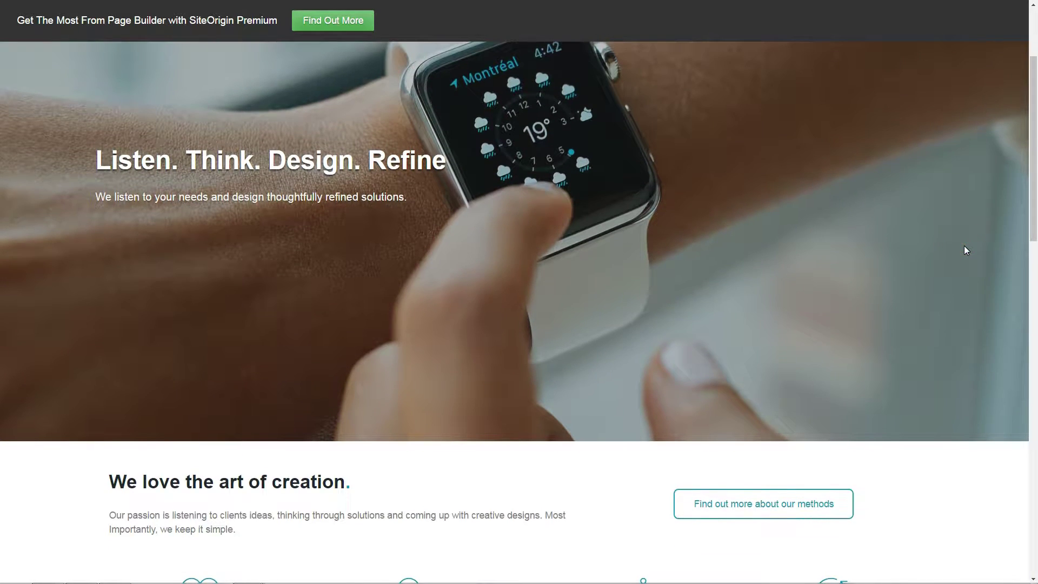
{"action": "scroll", "coordinate": [964, 245], "scroll_direction": "up", "scroll_amount": 3}
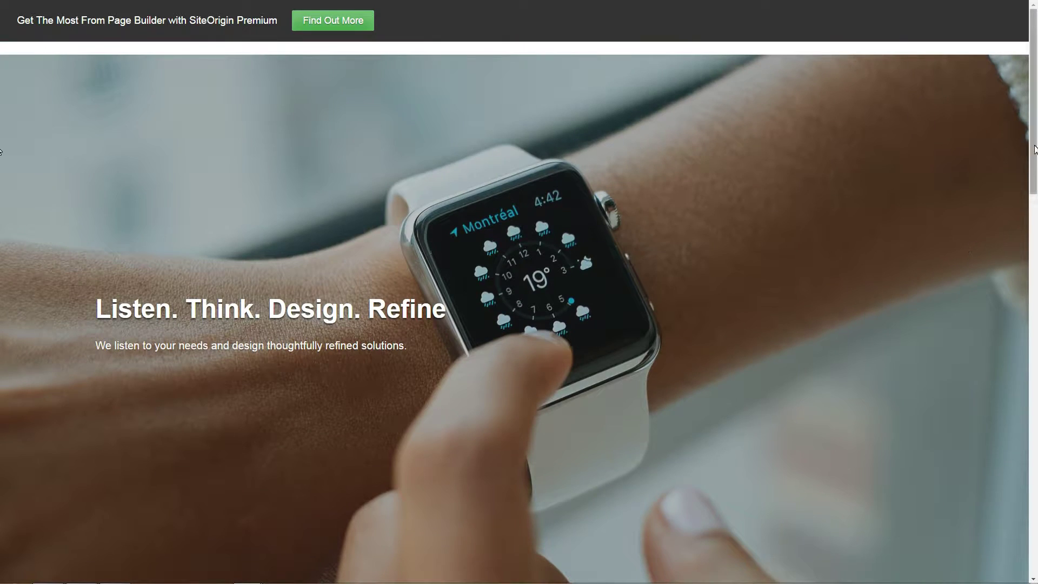
{"action": "scroll", "coordinate": [1, 216], "scroll_direction": "down", "scroll_amount": 5}
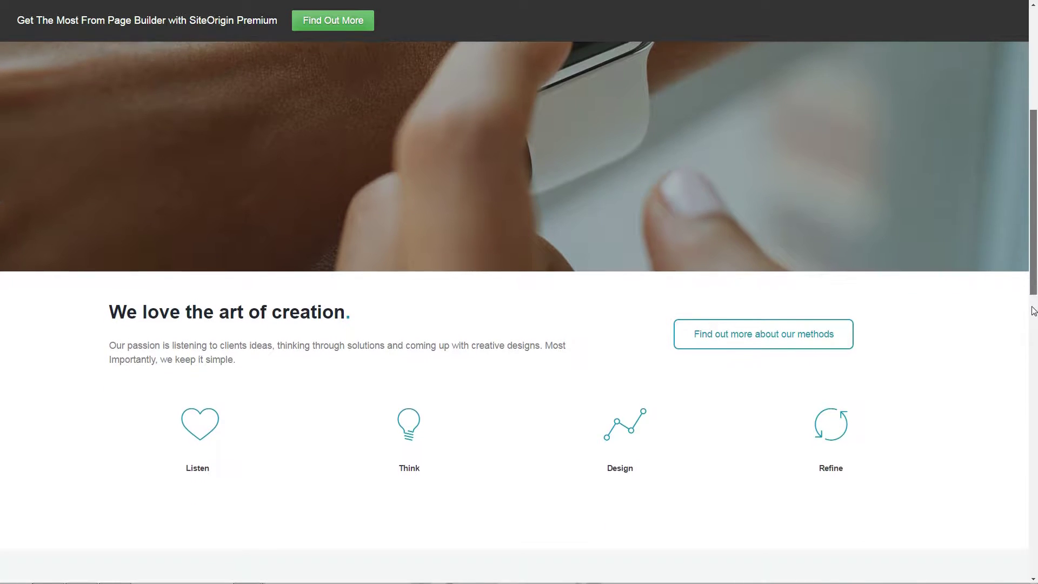
{"action": "scroll", "coordinate": [1032, 310], "scroll_direction": "down", "scroll_amount": 4}
{"action": "scroll", "coordinate": [1, 5], "scroll_direction": "up", "scroll_amount": 9}
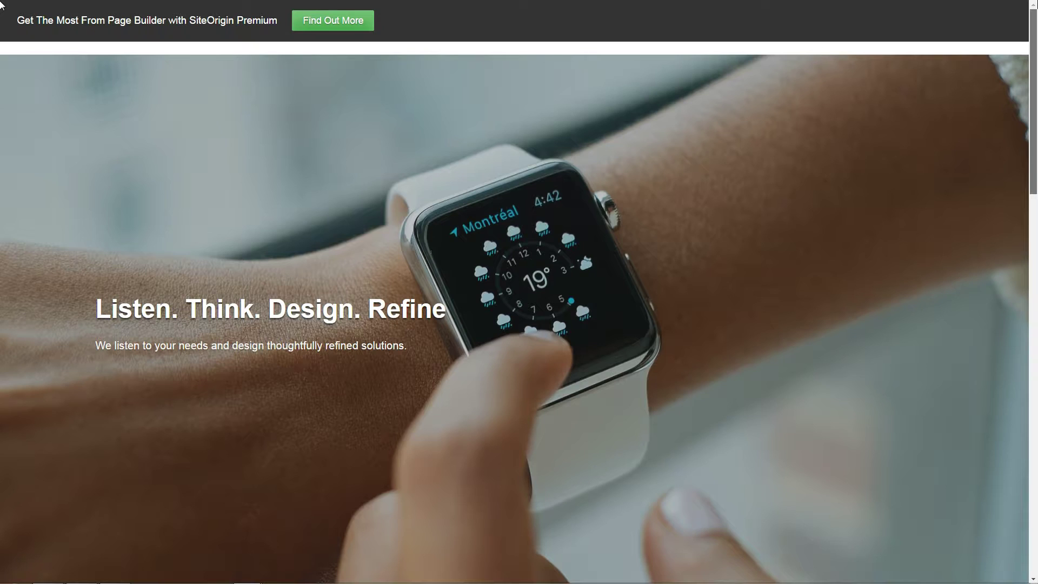
{"action": "scroll", "coordinate": [3, 162], "scroll_direction": "down", "scroll_amount": 5}
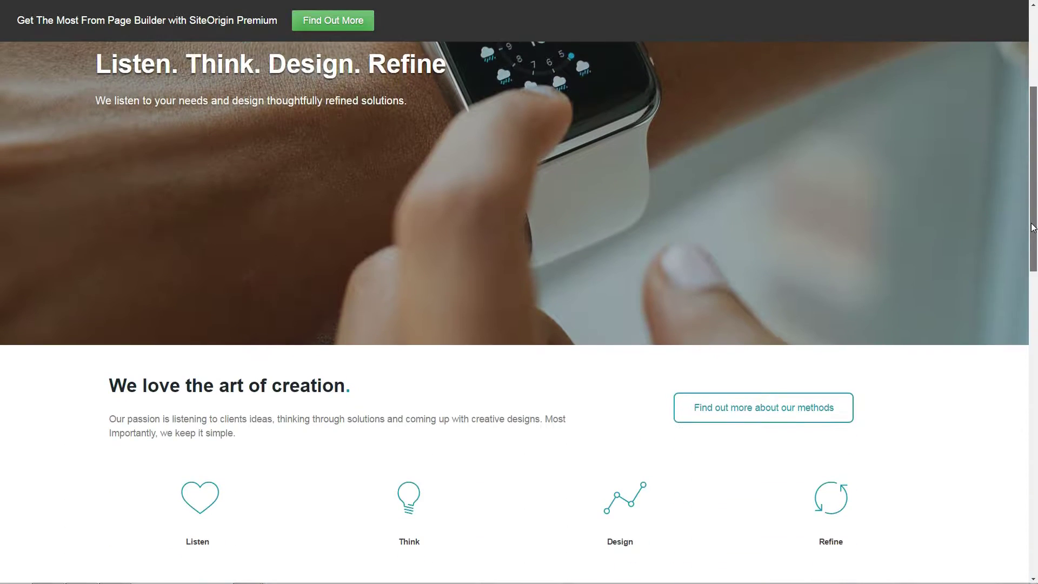
{"action": "scroll", "coordinate": [1032, 227], "scroll_direction": "down", "scroll_amount": 4}
{"action": "left_click_drag", "start_coordinate": [359, 193], "coordinate": [109, 193]}
{"action": "left_click_drag", "start_coordinate": [618, 471], "coordinate": [410, 470]}
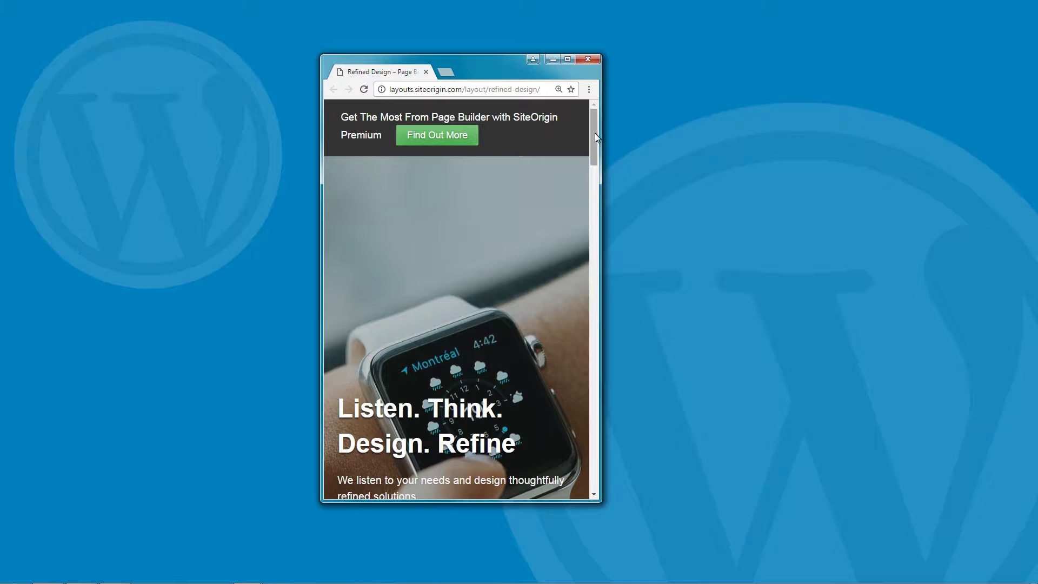
{"action": "left_click_drag", "start_coordinate": [596, 124], "coordinate": [602, 342]}
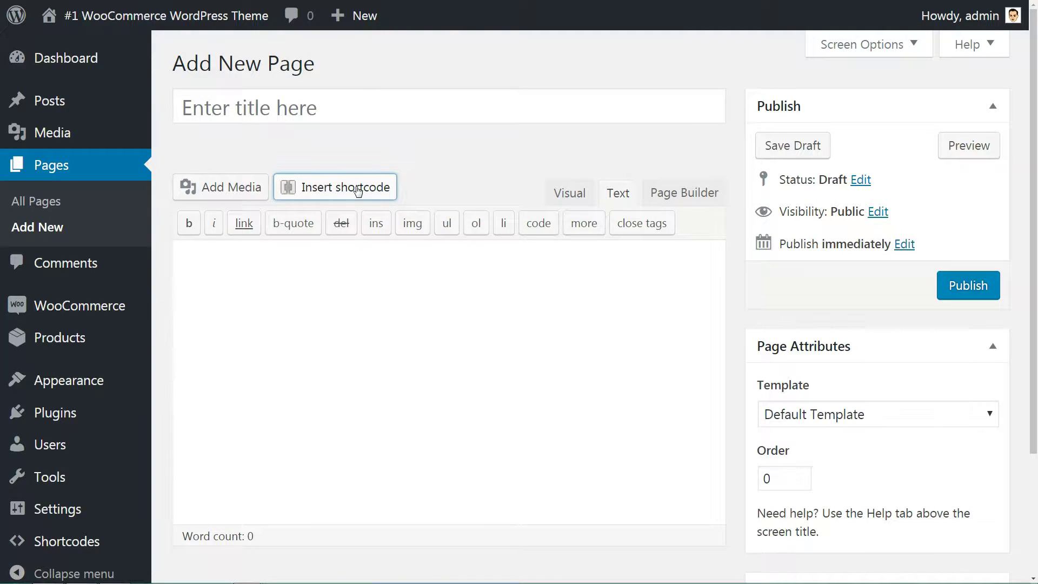
- Browse the list of available Shortcodes Ultimate shortcodes
{"action": "left_click", "coordinate": [356, 189]}
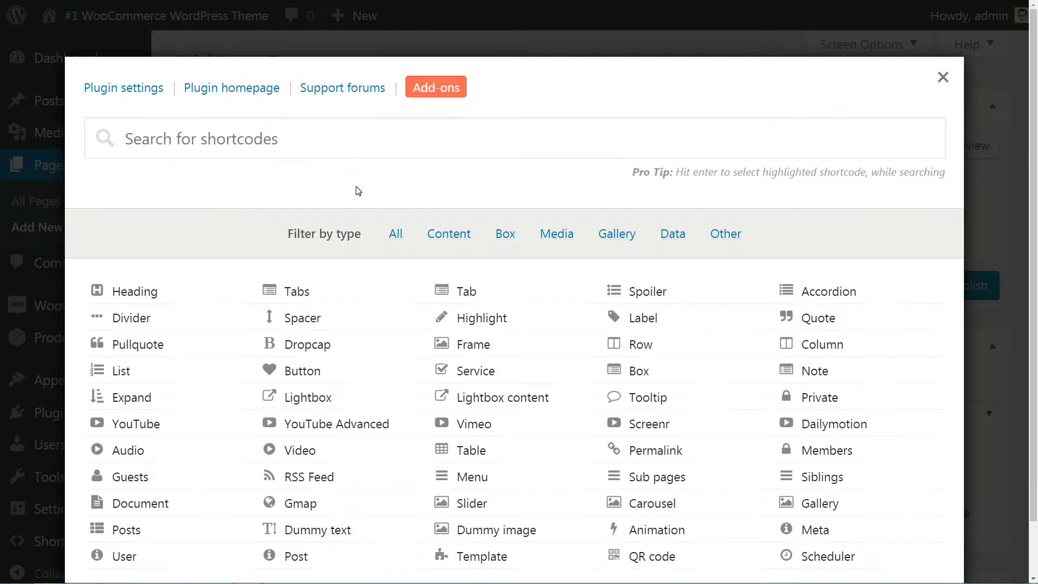
{"action": "scroll", "coordinate": [630, 349], "scroll_direction": "down", "scroll_amount": 1}
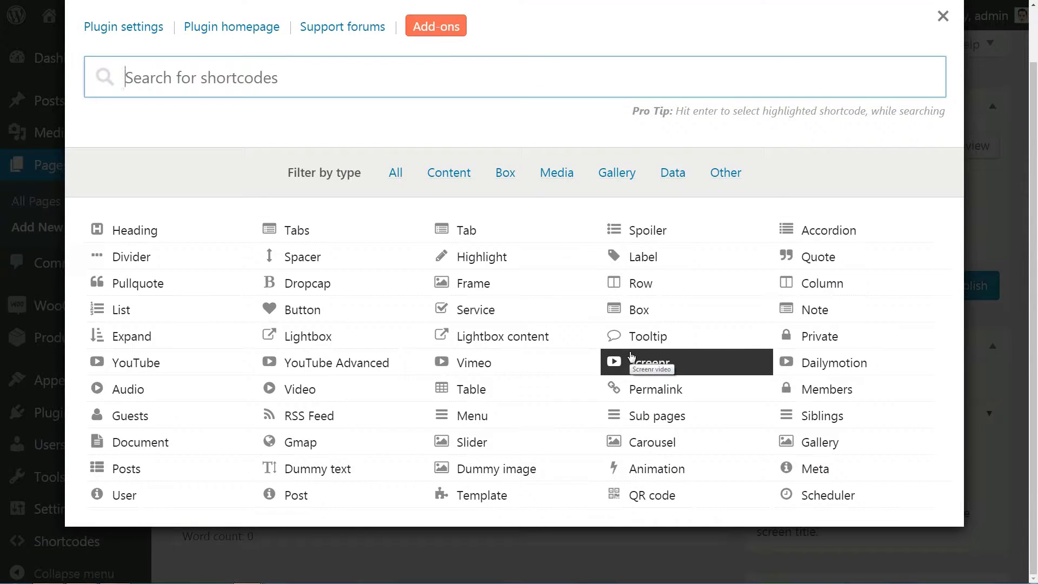
{"action": "scroll", "coordinate": [595, 357], "scroll_direction": "up", "scroll_amount": 1}
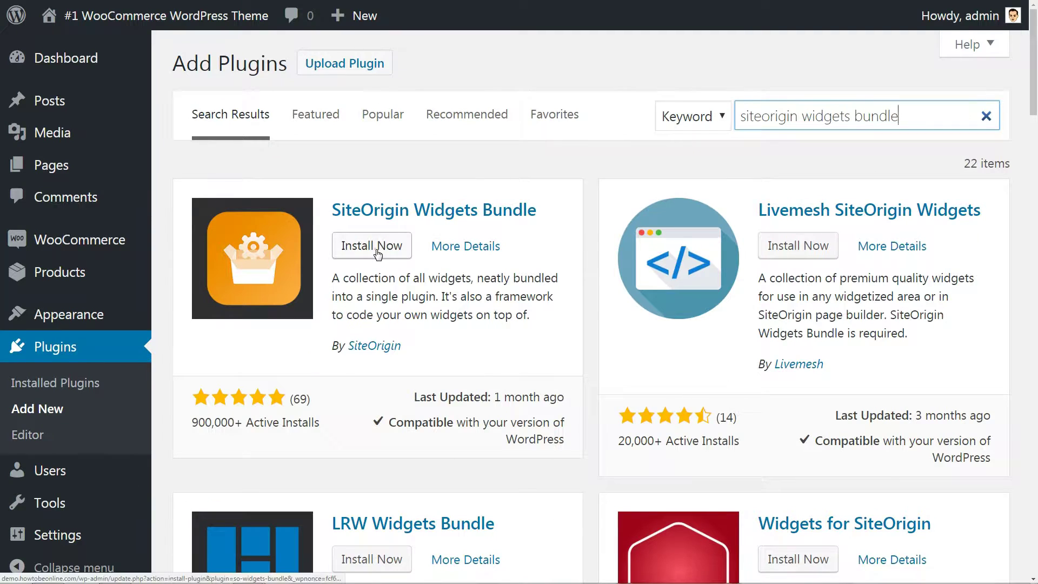
- Install SiteOrigin Widgets Bundle from the plugin search results
{"action": "left_click", "coordinate": [373, 248]}
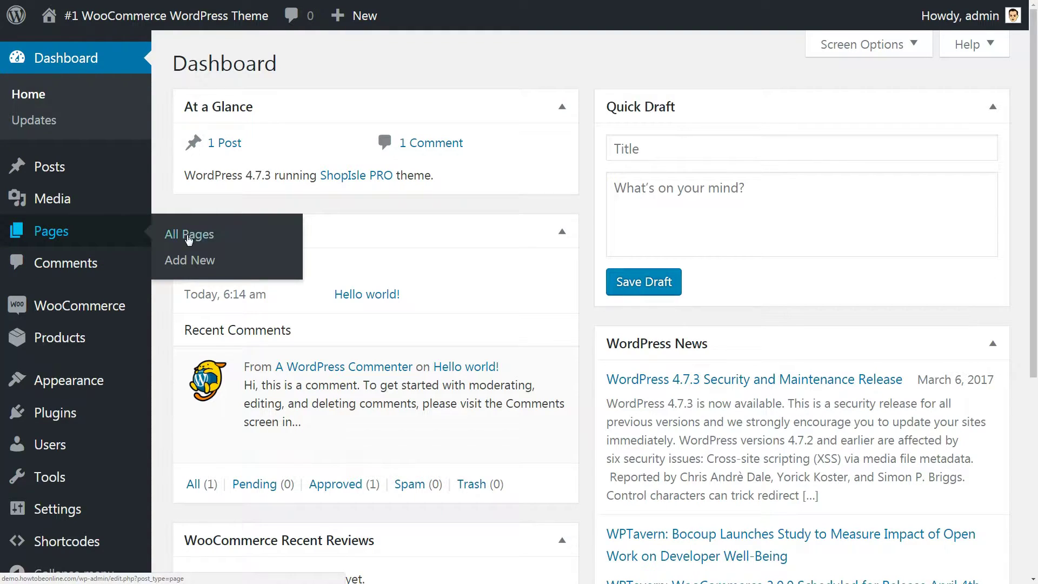
- Create a new page titled 'Landing page DEMO'
{"action": "left_click", "coordinate": [195, 261]}
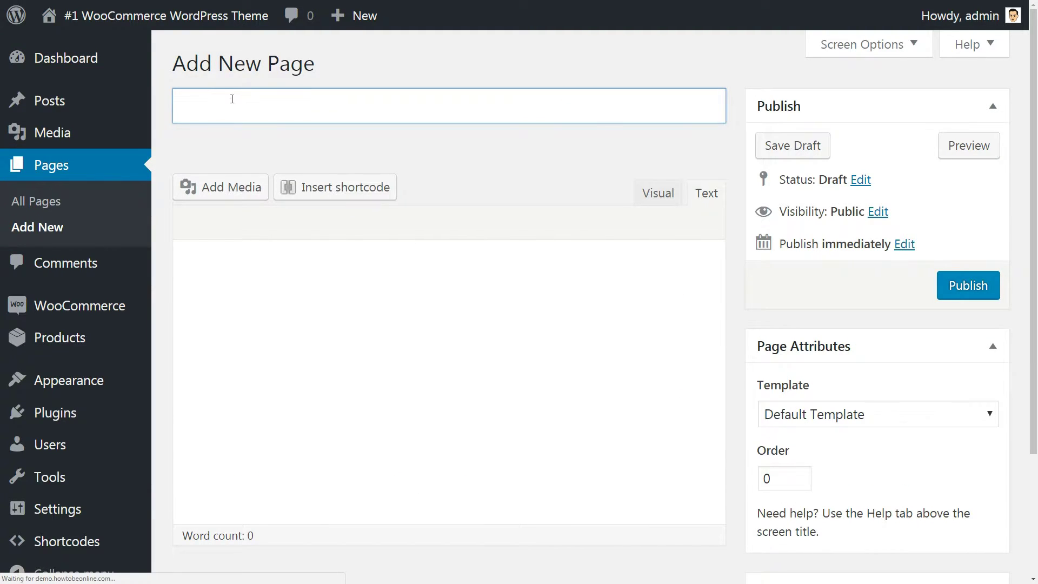
{"action": "left_click", "coordinate": [232, 98]}
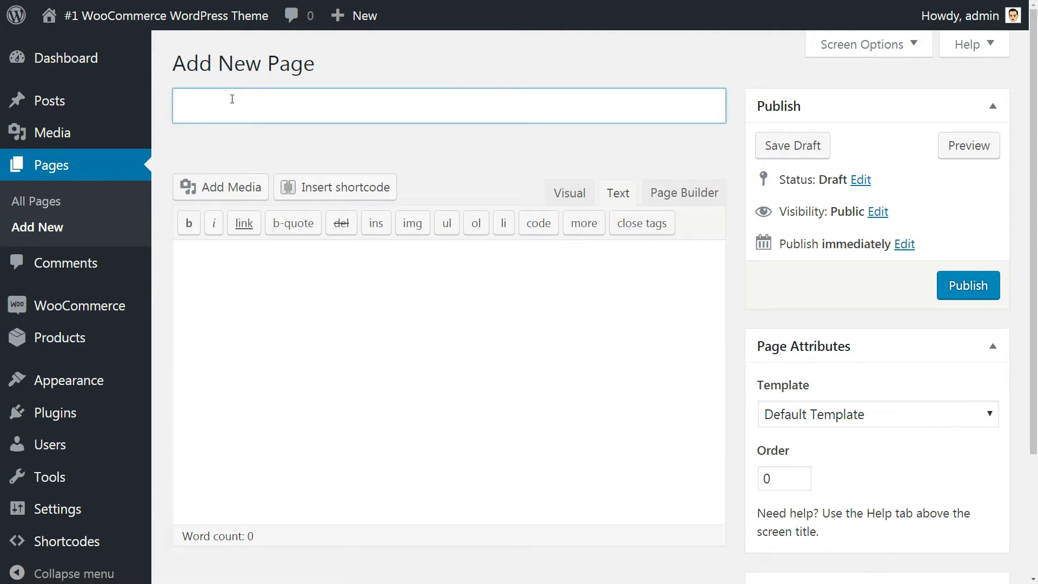
{"action": "type", "text": "Landing page DEMO"}
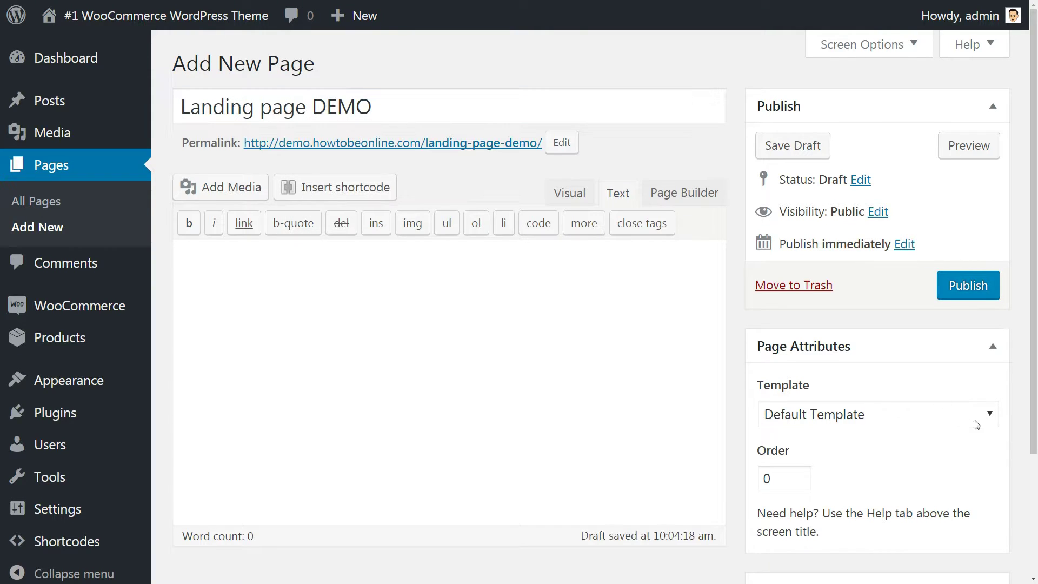
- Set the template to 'Full width, no title (SiteOrigin Page builder Template)' and switch to Page Builder
{"action": "left_click", "coordinate": [988, 414]}
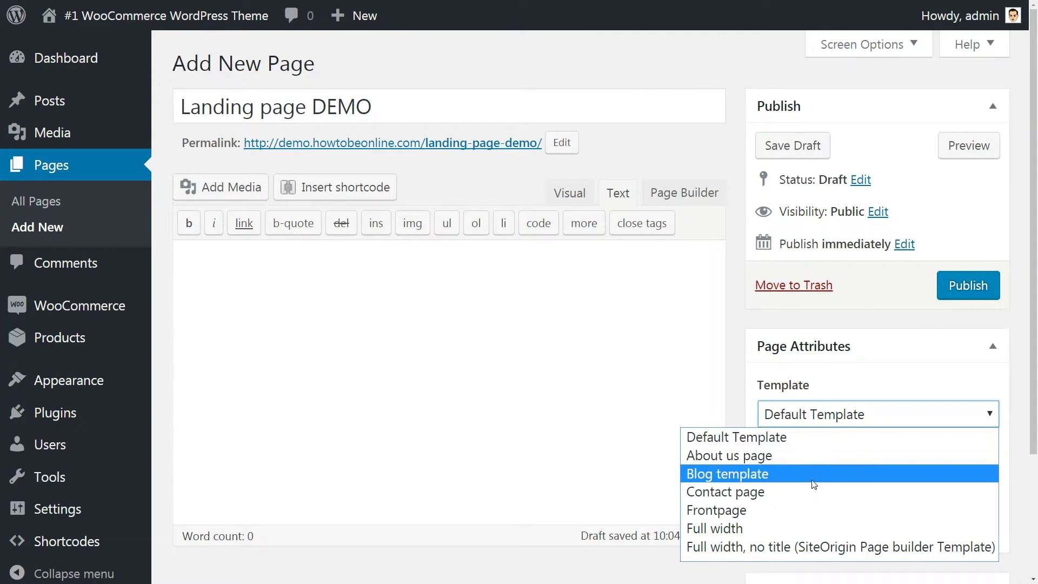
{"action": "left_click", "coordinate": [796, 527]}
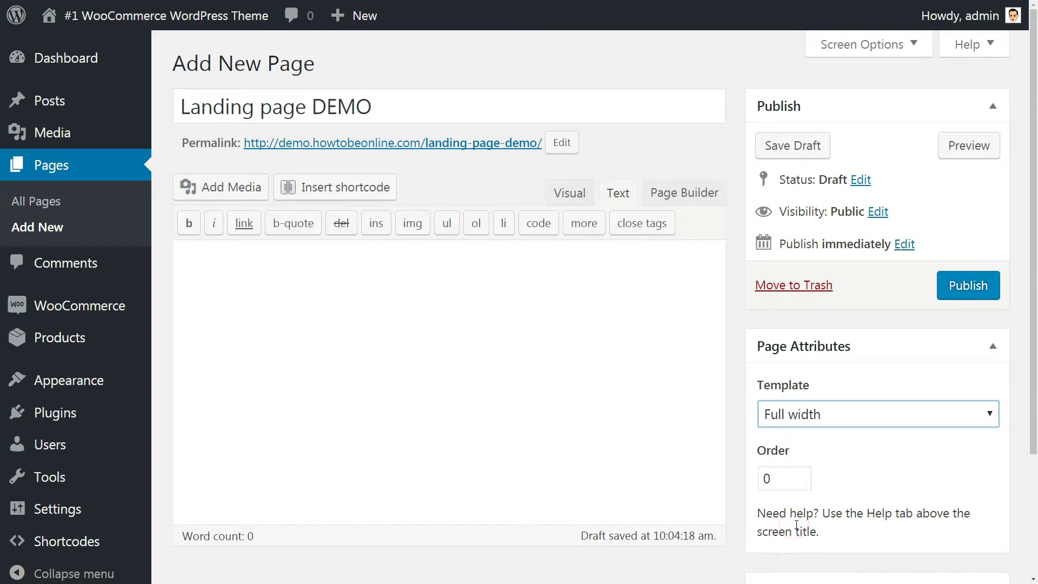
{"action": "left_click", "coordinate": [813, 415]}
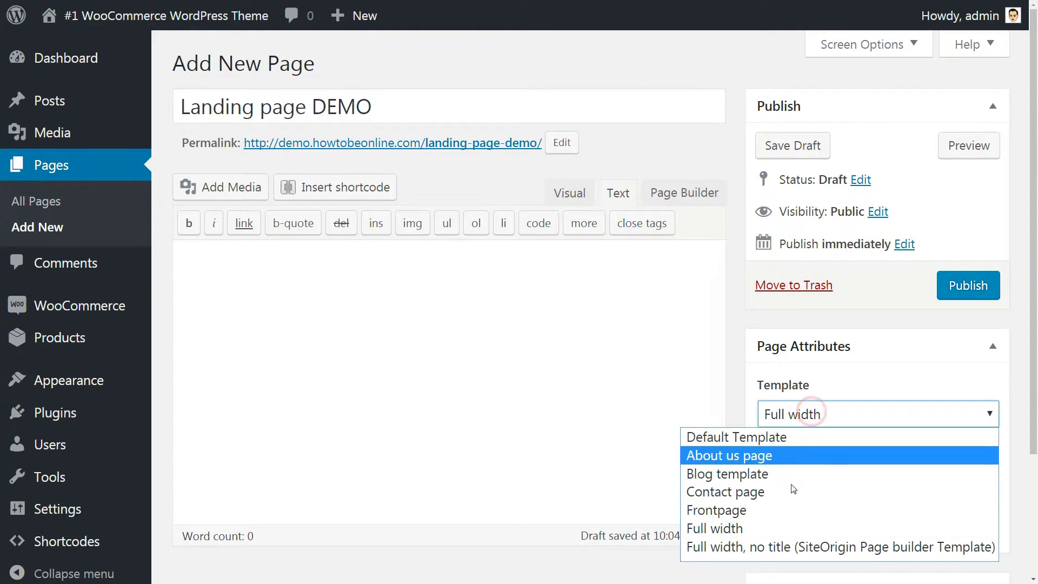
{"action": "left_click", "coordinate": [798, 547]}
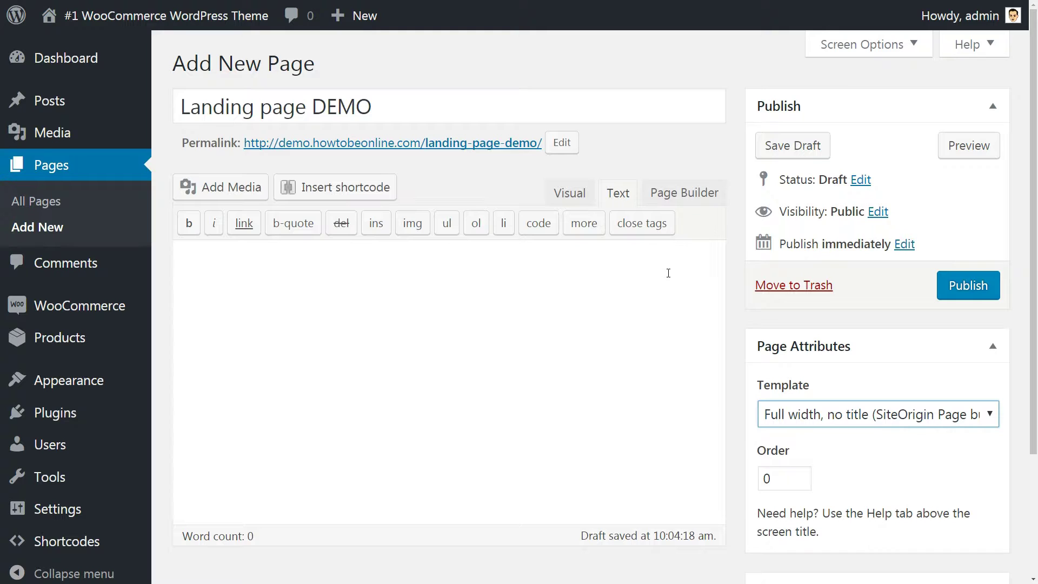
{"action": "left_click", "coordinate": [680, 196]}
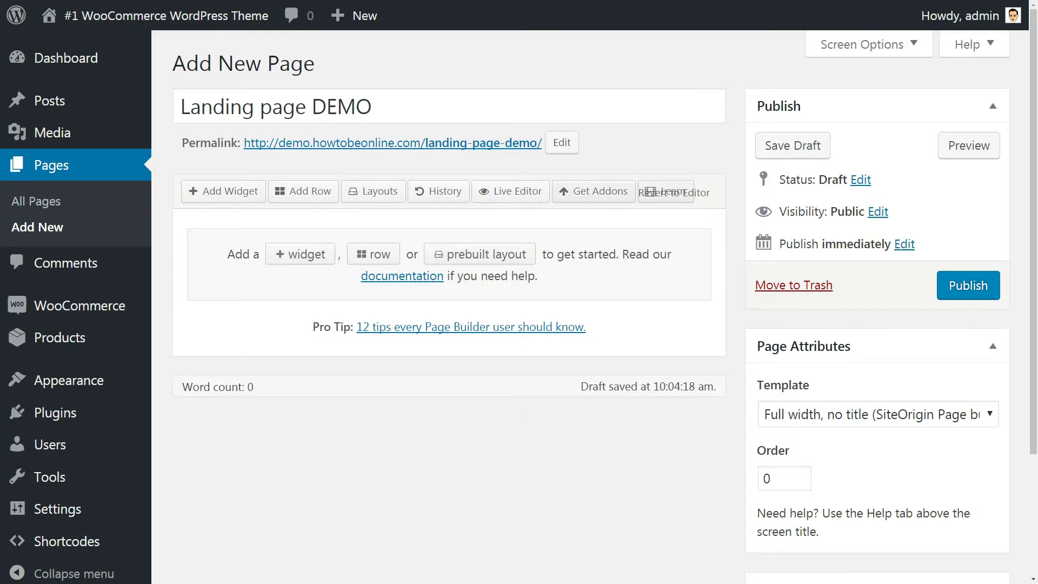
- Enable the prebuilt Layouts Directory and scroll through its layouts
{"action": "left_click", "coordinate": [506, 255]}
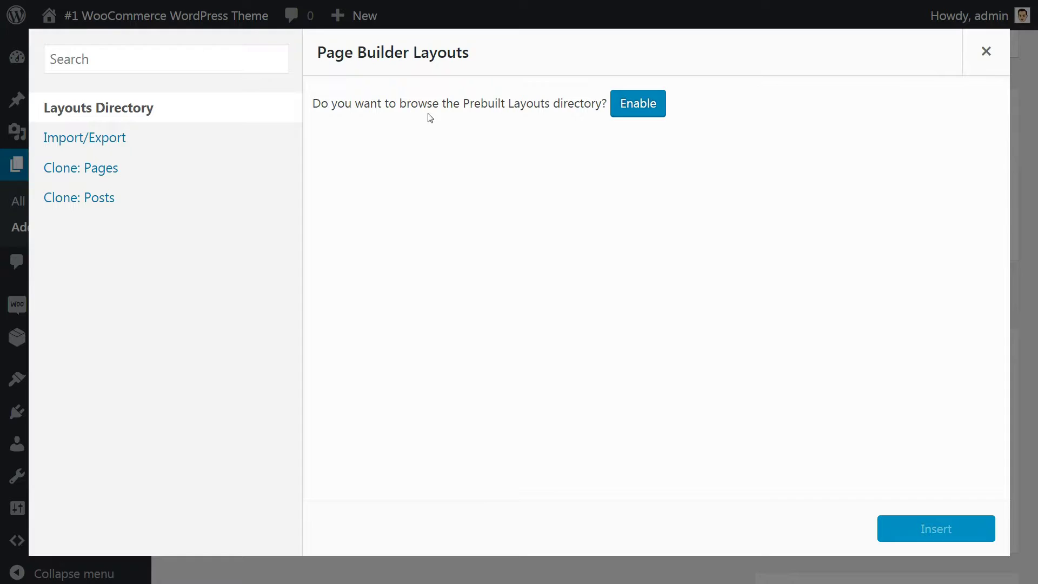
{"action": "left_click", "coordinate": [641, 114]}
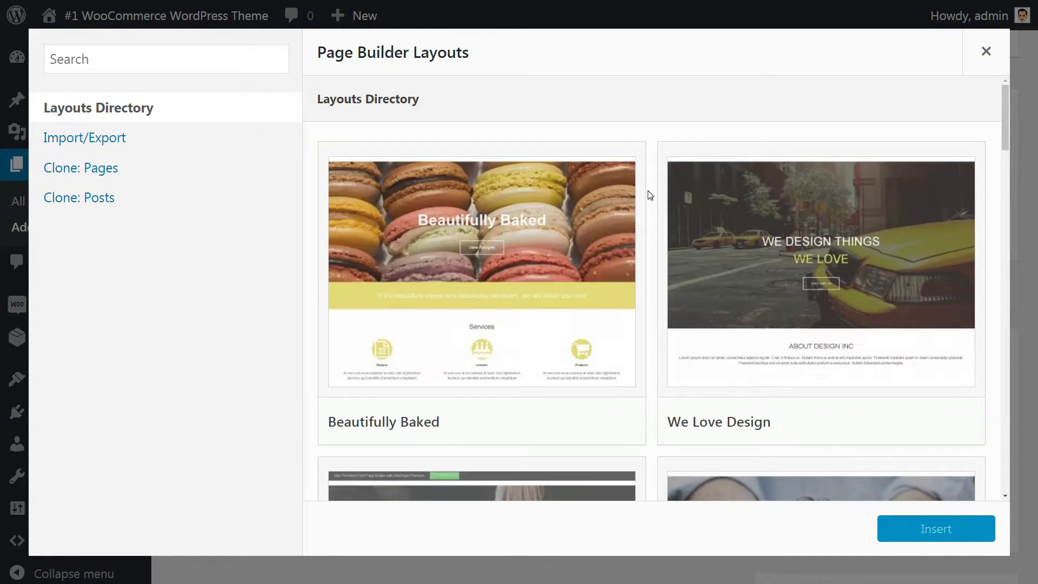
{"action": "scroll", "coordinate": [650, 195], "scroll_direction": "down", "scroll_amount": 7}
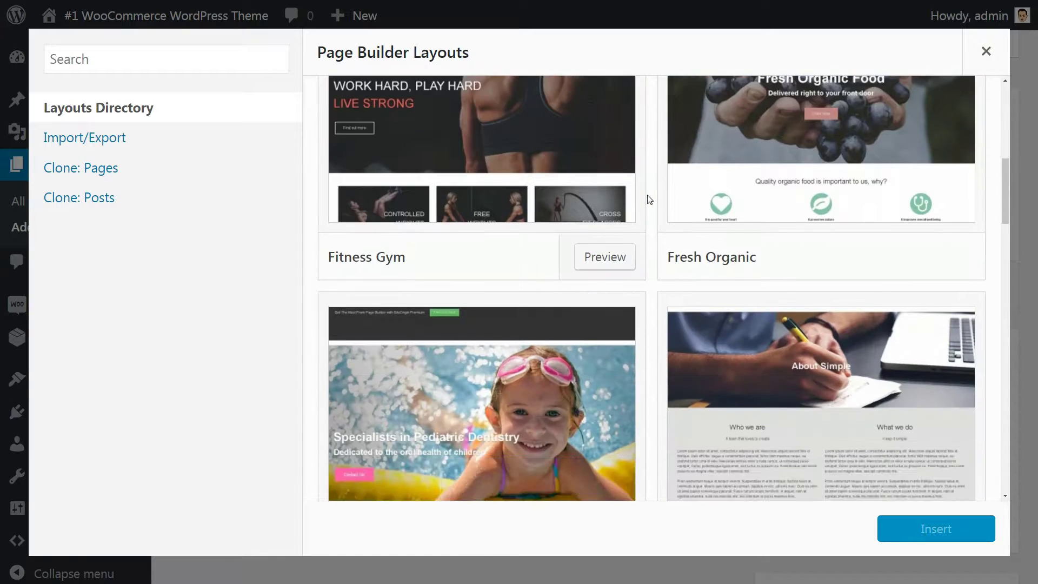
{"action": "scroll", "coordinate": [649, 200], "scroll_direction": "down", "scroll_amount": 4}
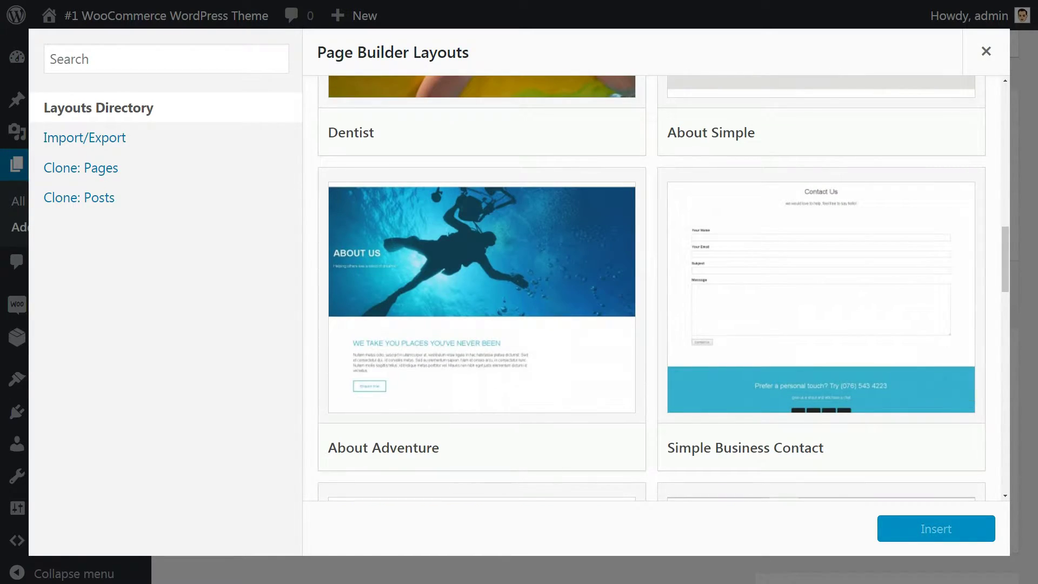
- Close the layouts directory and dismiss the new-row and widget dialogs without adding anything
{"action": "key", "text": "Escape"}
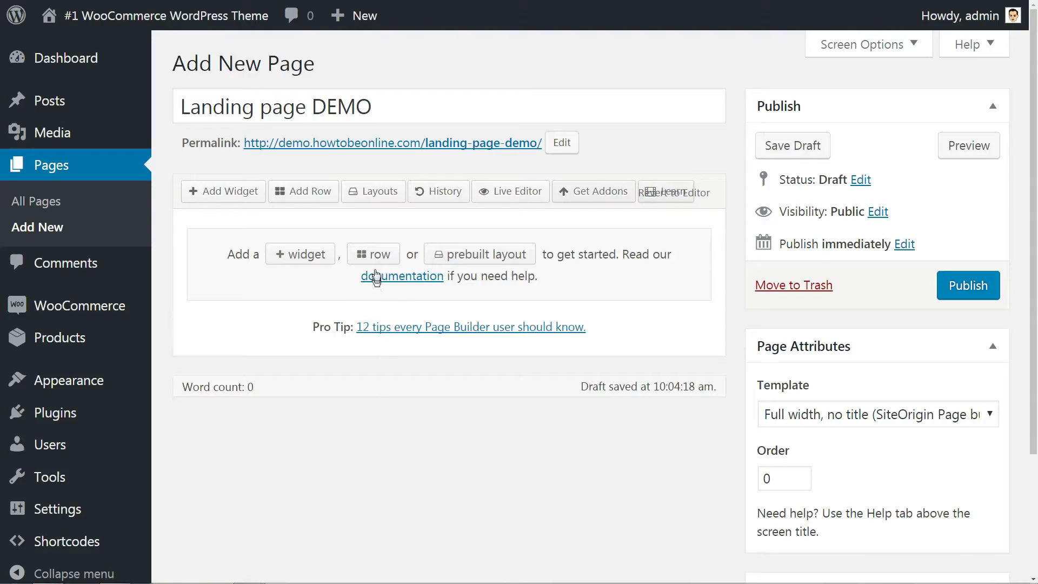
{"action": "left_click", "coordinate": [373, 256]}
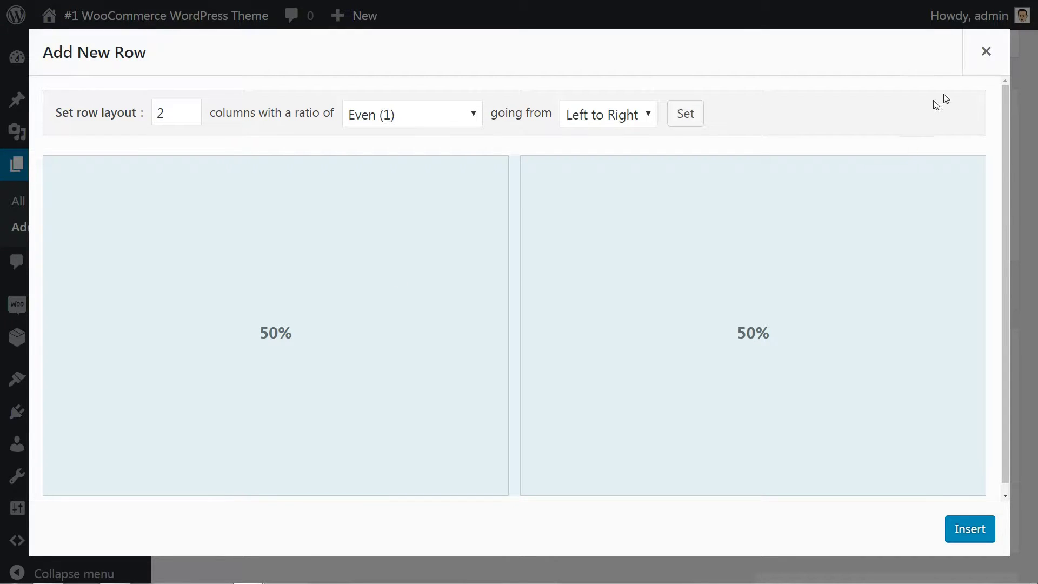
{"action": "left_click", "coordinate": [986, 51]}
{"action": "left_click", "coordinate": [307, 256]}
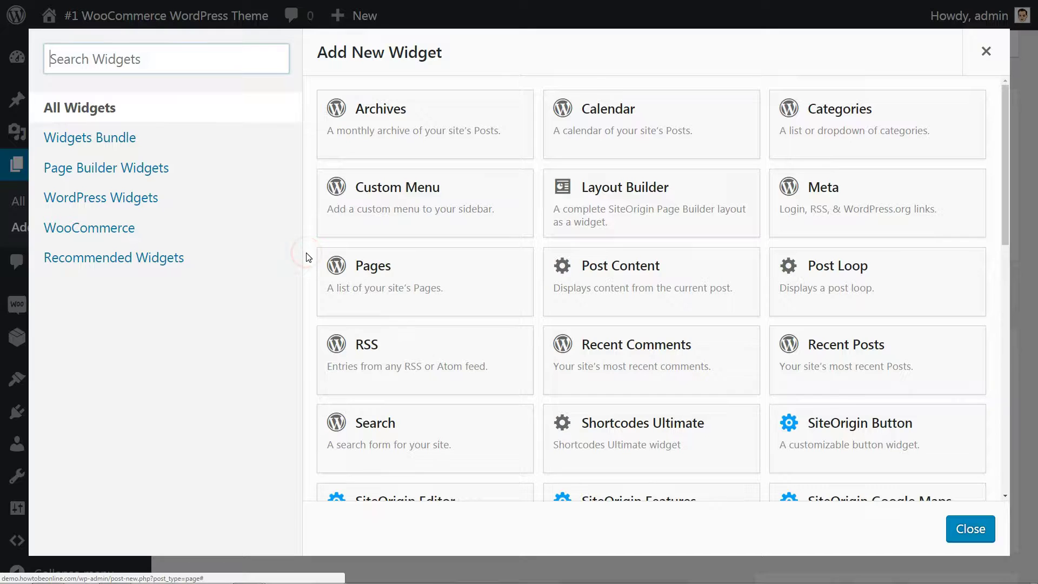
{"action": "left_click", "coordinate": [987, 53]}
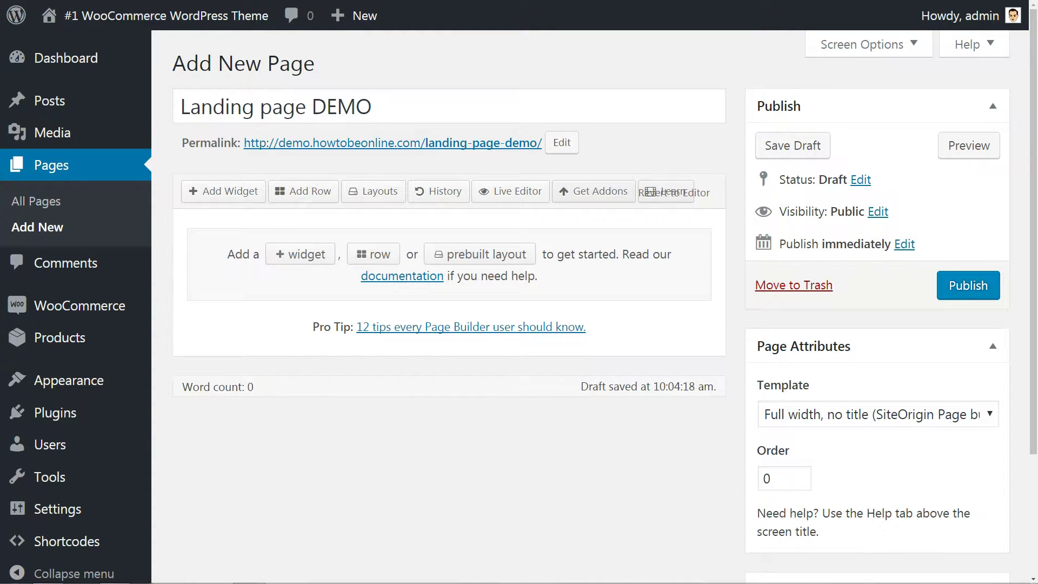
- Insert a one-column row and bring up the widget list to add a Text widget
{"action": "left_click", "coordinate": [377, 253]}
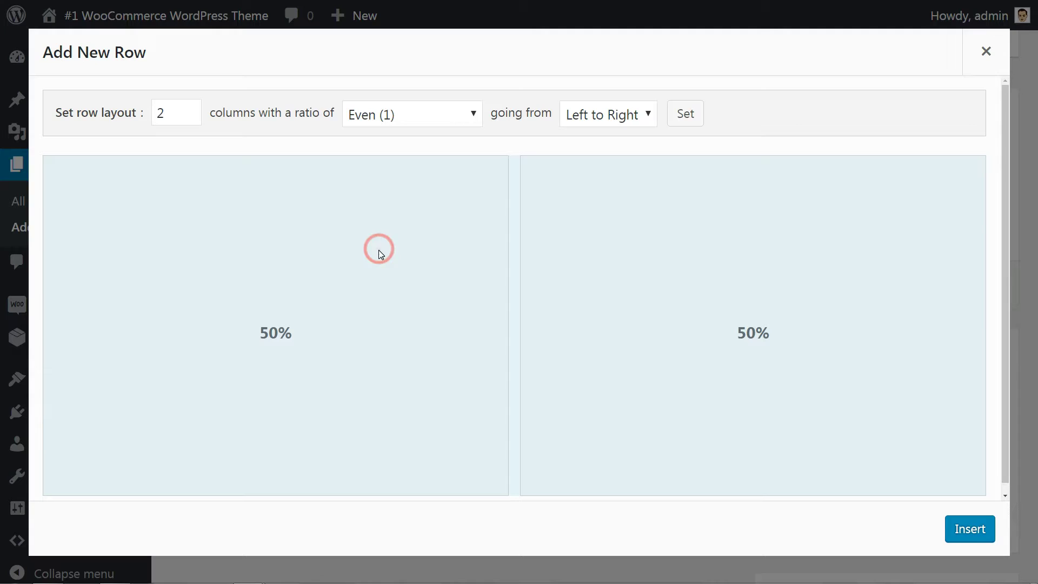
{"action": "left_click", "coordinate": [188, 116]}
{"action": "left_click", "coordinate": [960, 540]}
{"action": "left_click", "coordinate": [227, 193]}
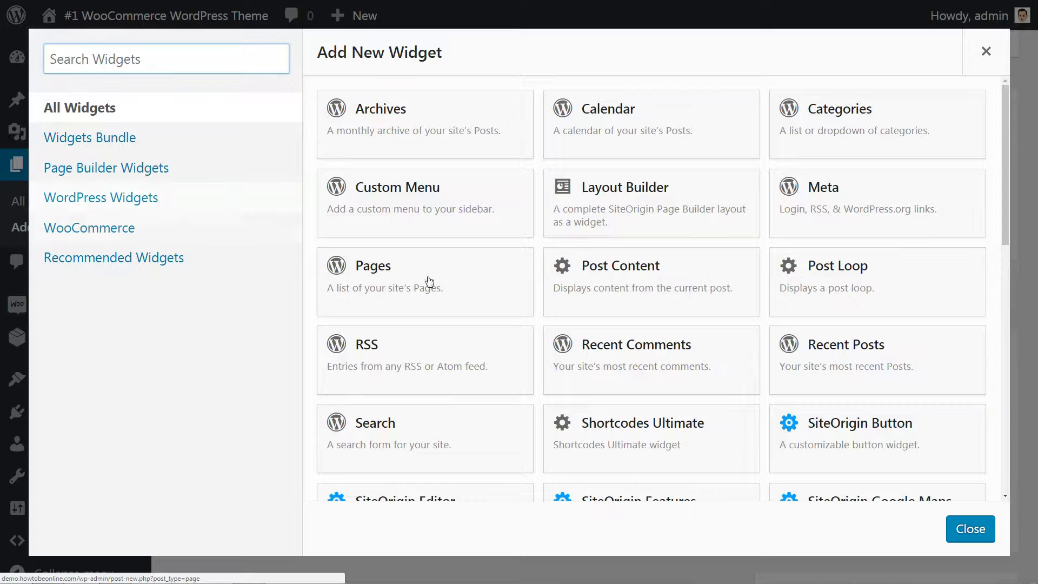
{"action": "left_click_drag", "start_coordinate": [1004, 200], "coordinate": [1001, 362]}
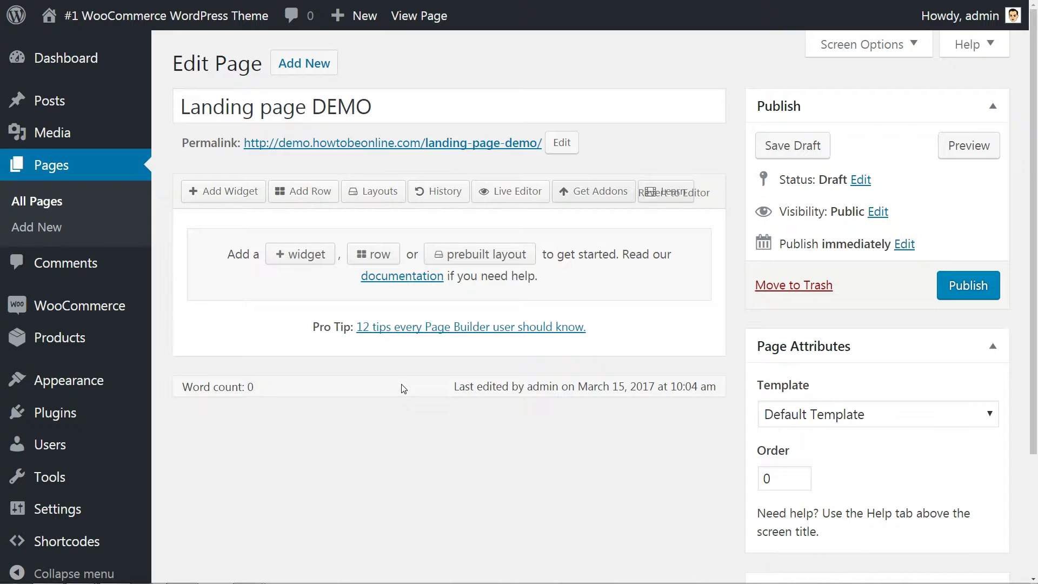
- Add a new row reduced from 2 columns to 1 and insert it
{"action": "left_click", "coordinate": [310, 191]}
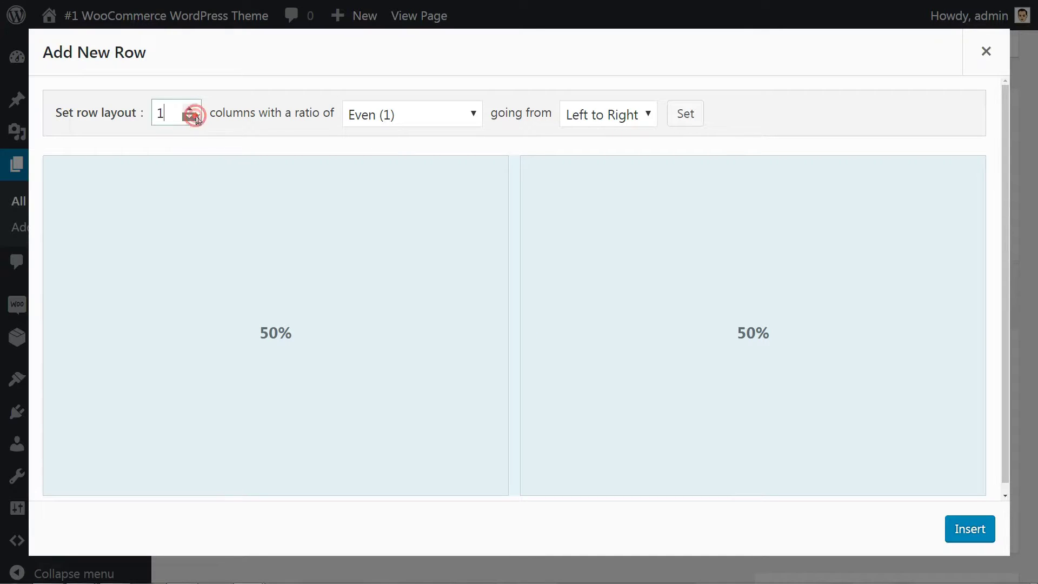
{"action": "left_click", "coordinate": [189, 116]}
{"action": "left_click", "coordinate": [980, 527]}
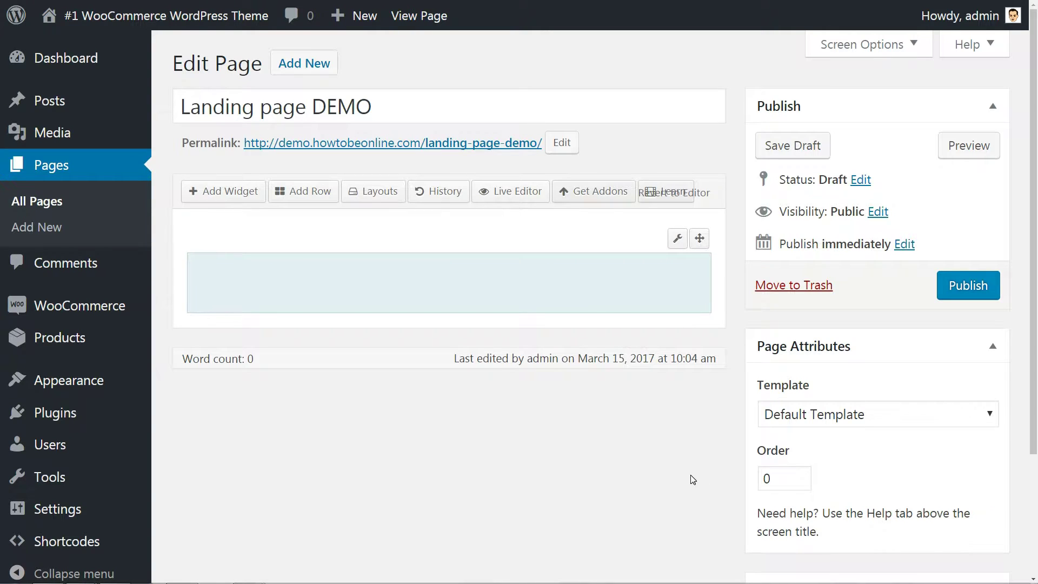
- Add the SiteOrigin Hero widget from the Widgets Bundle category to the row
{"action": "left_click", "coordinate": [219, 193]}
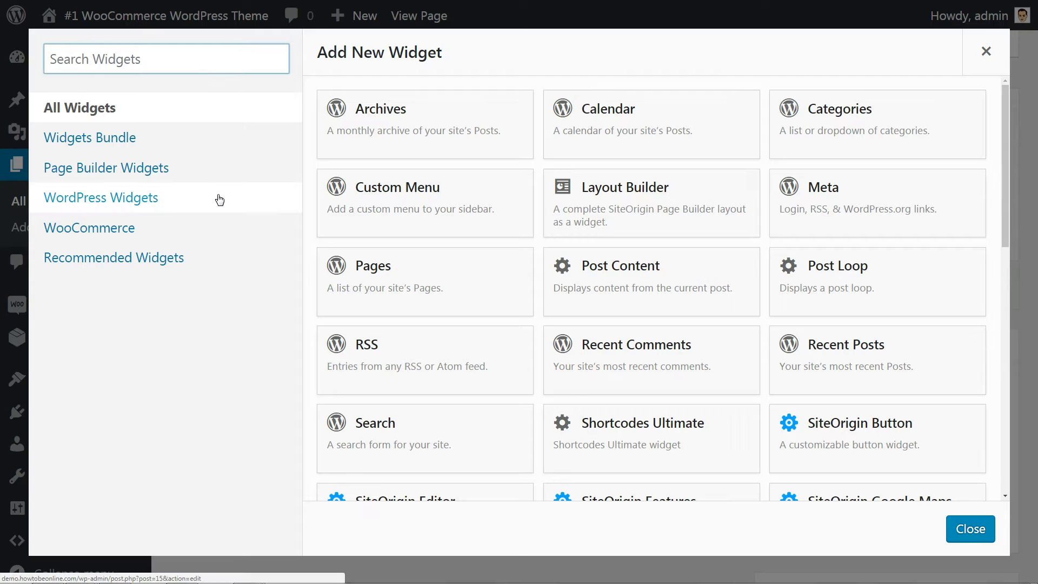
{"action": "left_click", "coordinate": [116, 137]}
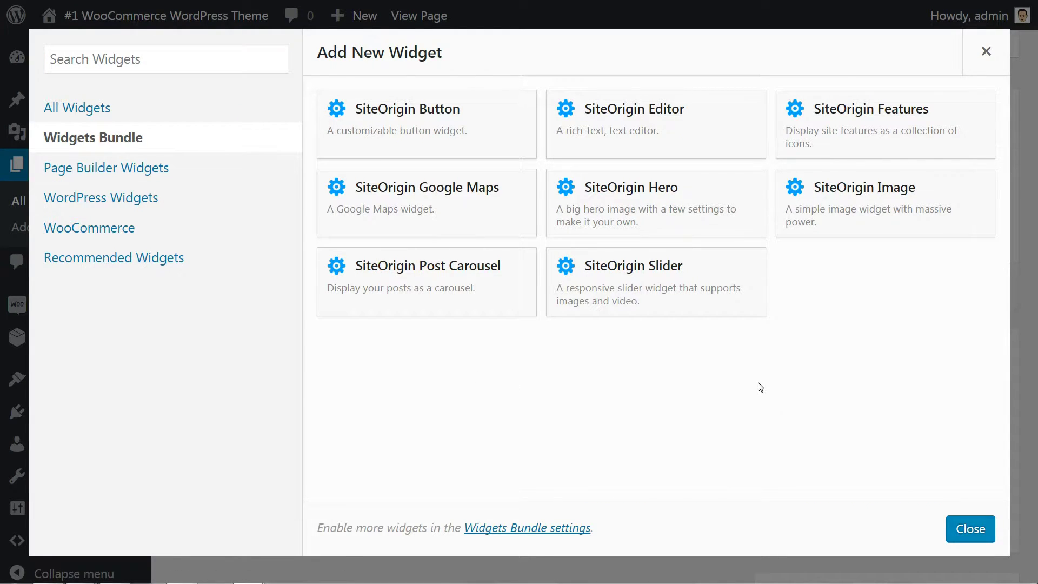
{"action": "left_click", "coordinate": [625, 203]}
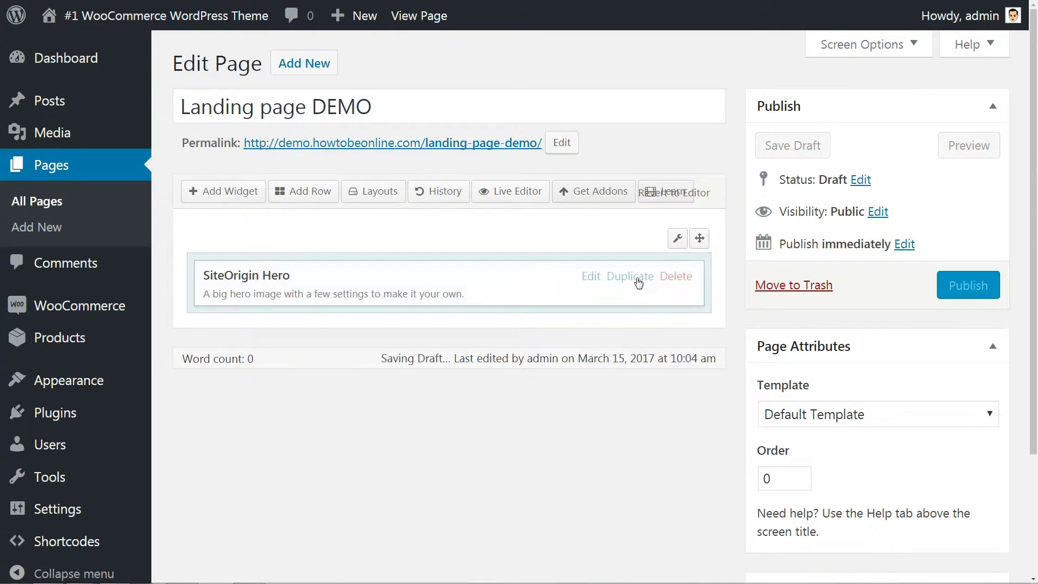
- Set the hero row's Row Layout to Full Width Stretched and confirm the row settings
{"action": "left_click", "coordinate": [678, 239]}
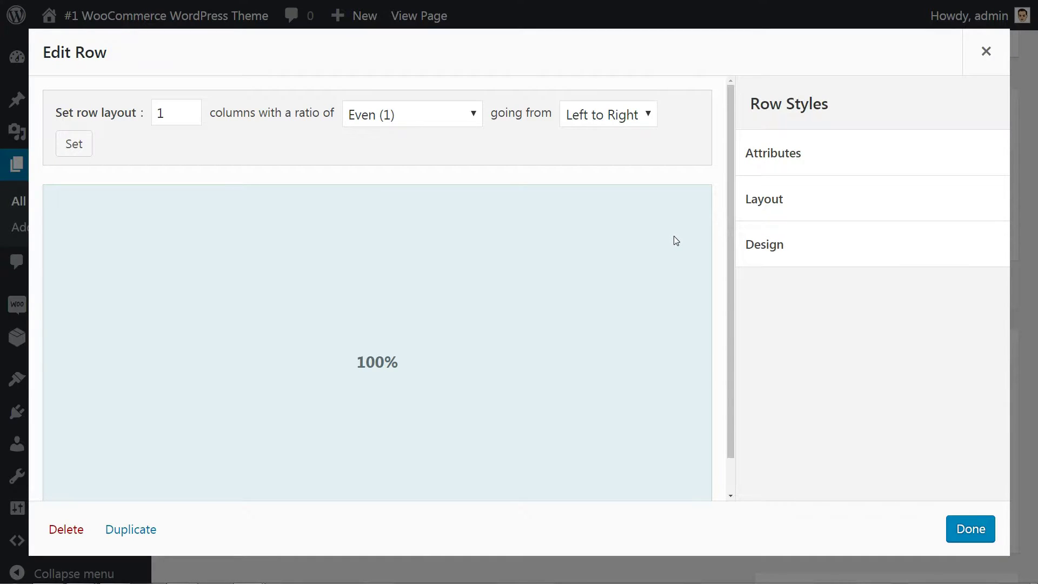
{"action": "left_click", "coordinate": [756, 208]}
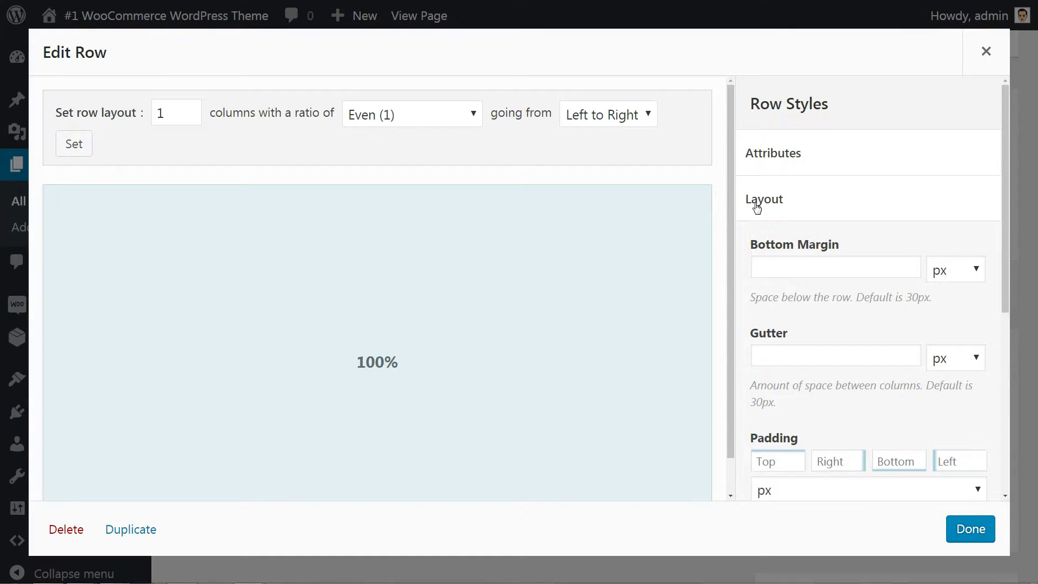
{"action": "scroll", "coordinate": [882, 357], "scroll_direction": "down", "scroll_amount": 6}
{"action": "left_click", "coordinate": [885, 360]}
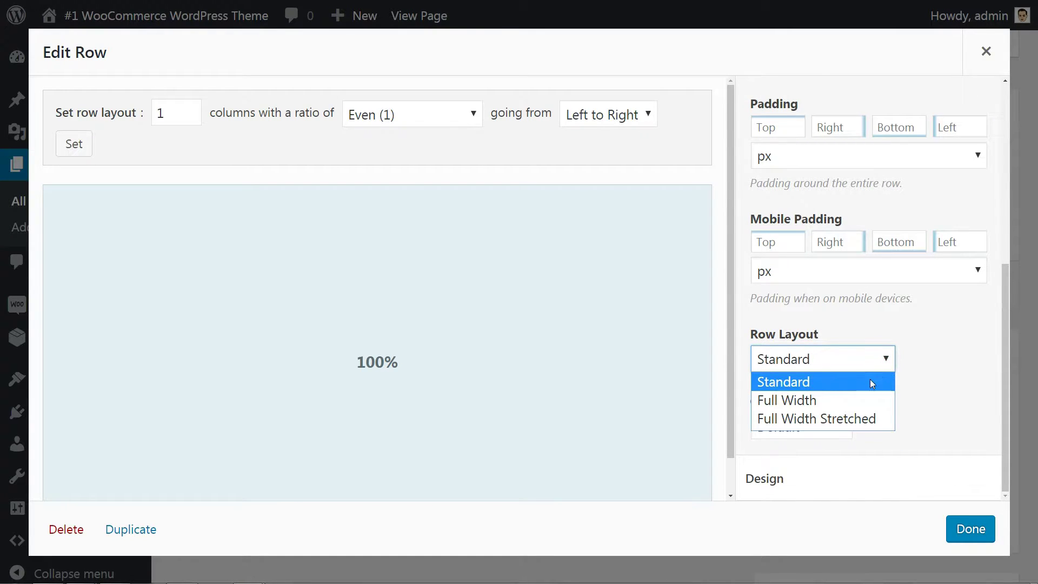
{"action": "left_click", "coordinate": [851, 419]}
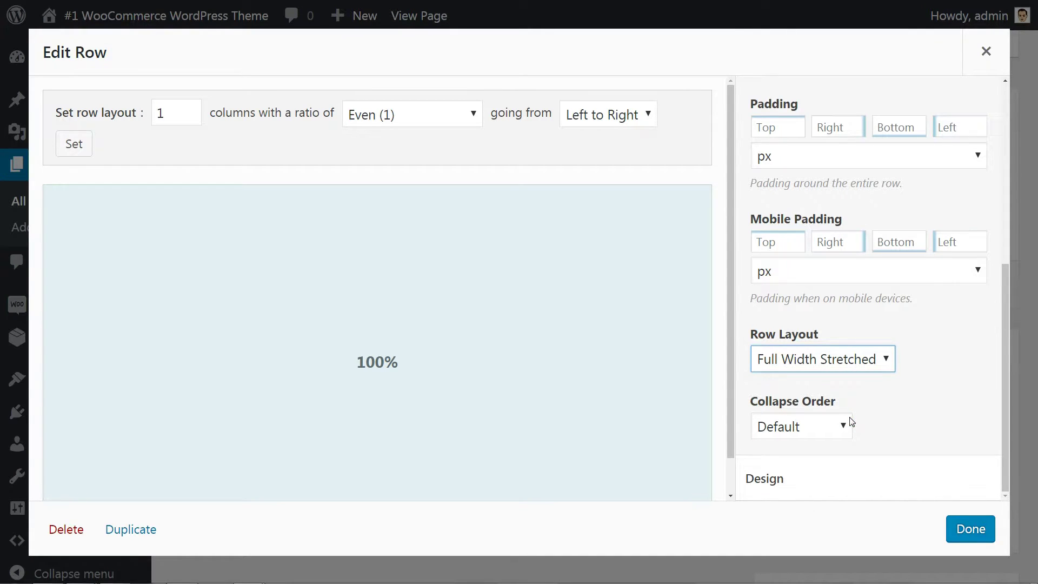
{"action": "left_click", "coordinate": [967, 532]}
{"action": "left_click", "coordinate": [957, 531]}
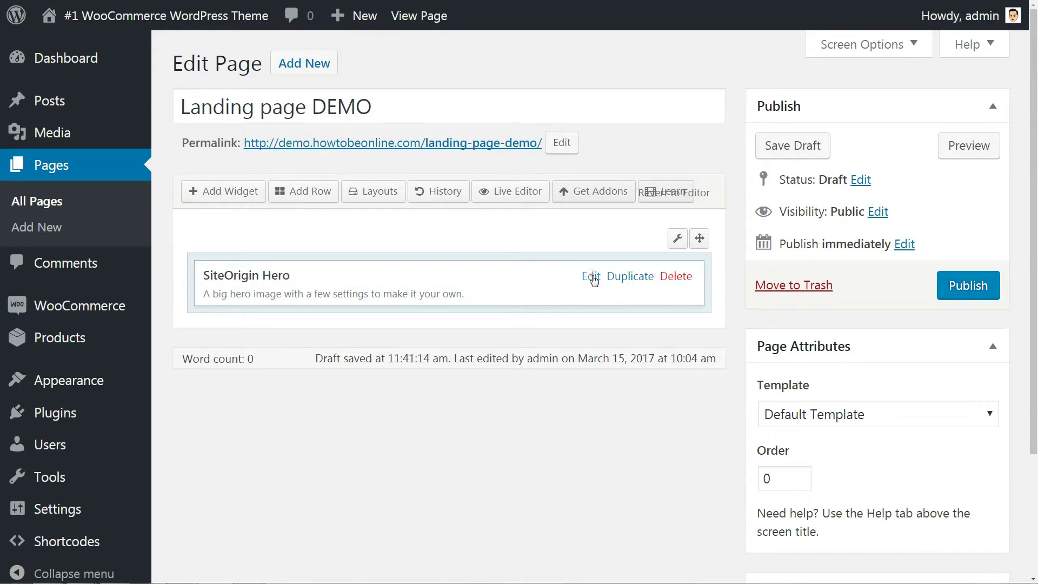
- Add a new frame to the SiteOrigin Hero widget and expand its content settings
{"action": "left_click", "coordinate": [592, 276]}
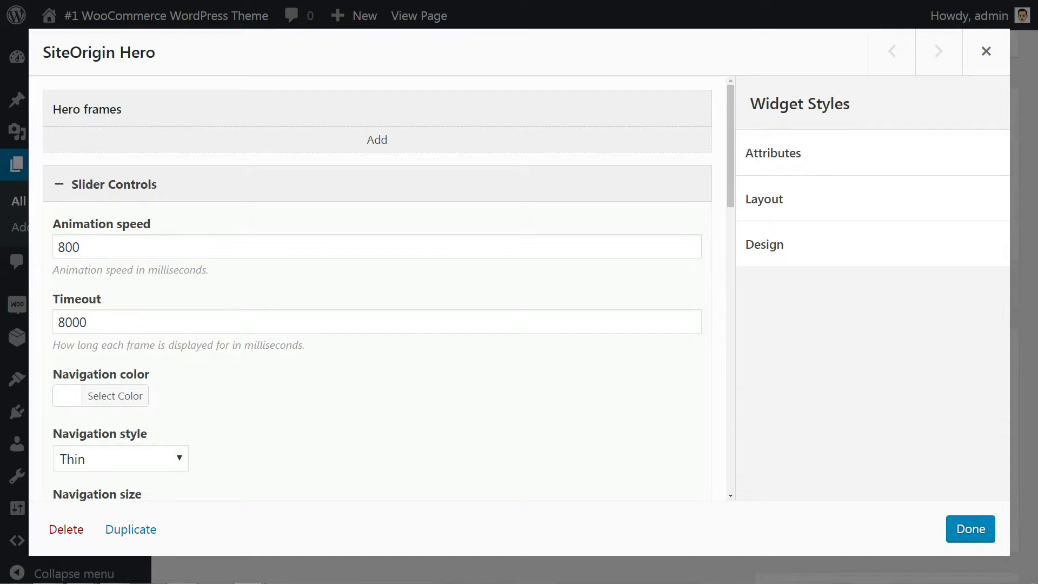
{"action": "left_click", "coordinate": [379, 134]}
{"action": "left_click", "coordinate": [659, 147]}
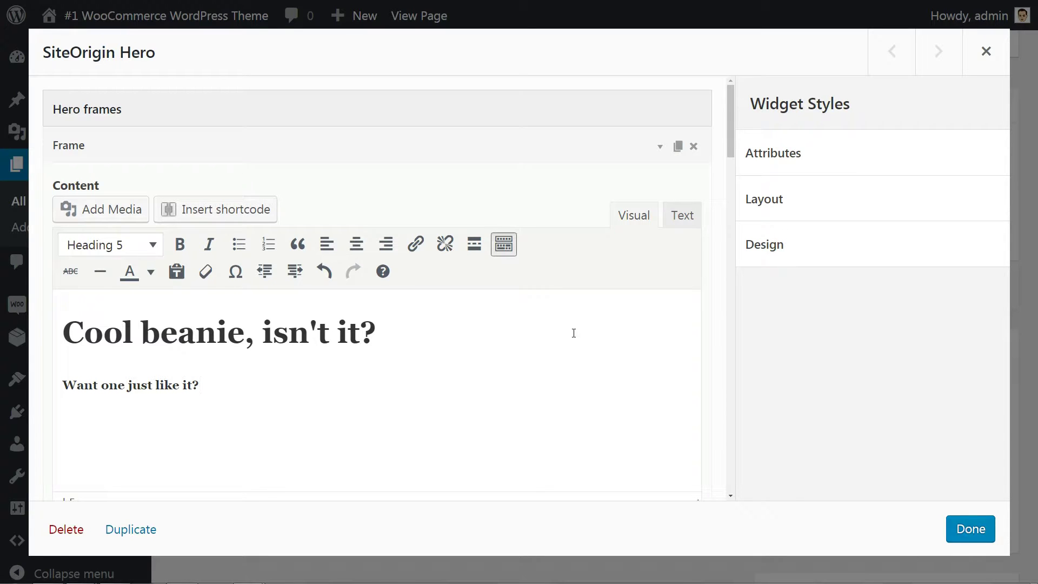
{"action": "scroll", "coordinate": [572, 333], "scroll_direction": "down", "scroll_amount": 9}
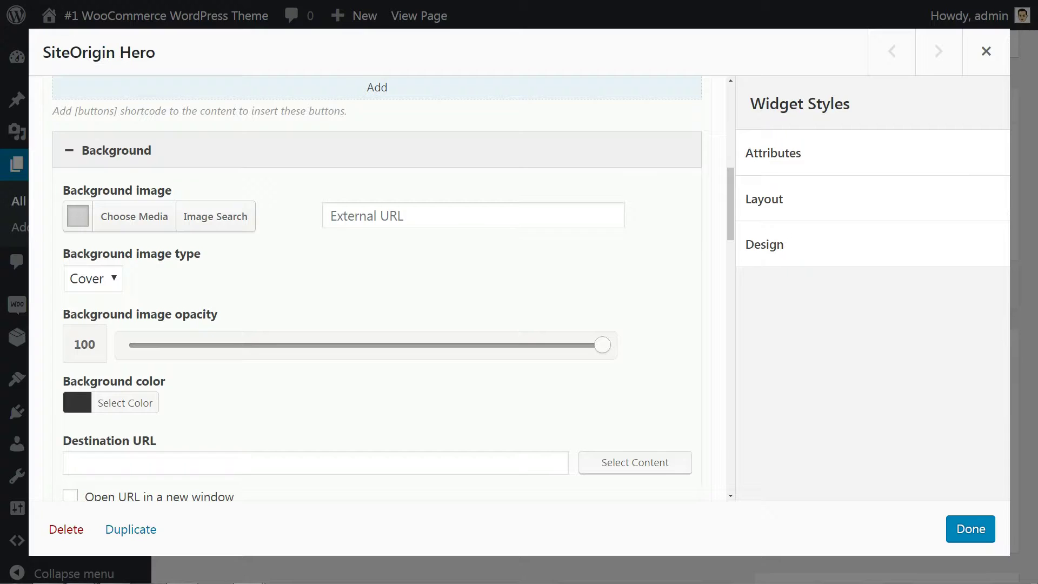
- Choose a background image for the hero frame and save the Hero widget
{"action": "left_click", "coordinate": [133, 216]}
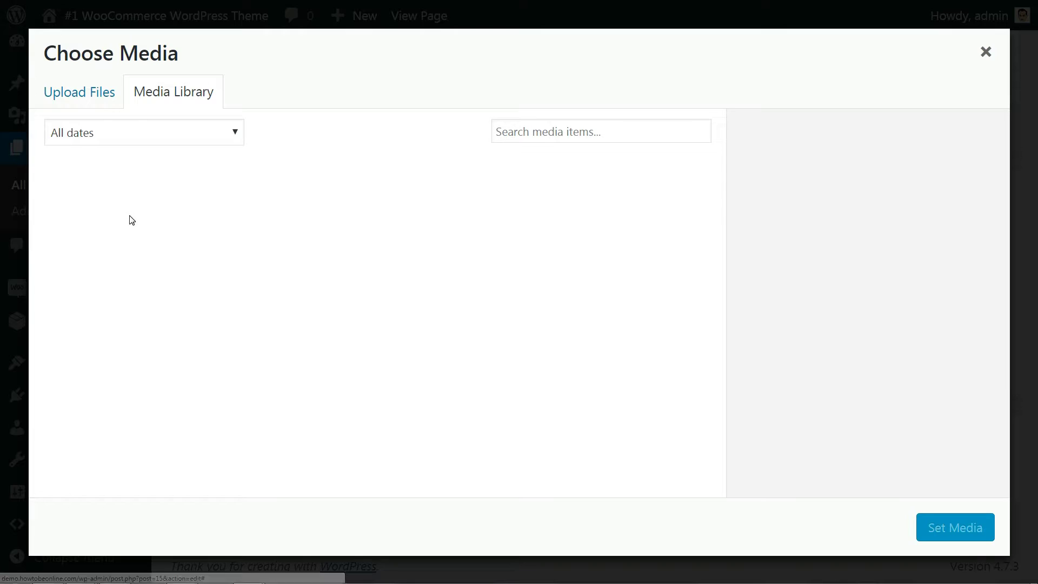
{"action": "left_click", "coordinate": [76, 86]}
{"action": "left_click", "coordinate": [940, 523]}
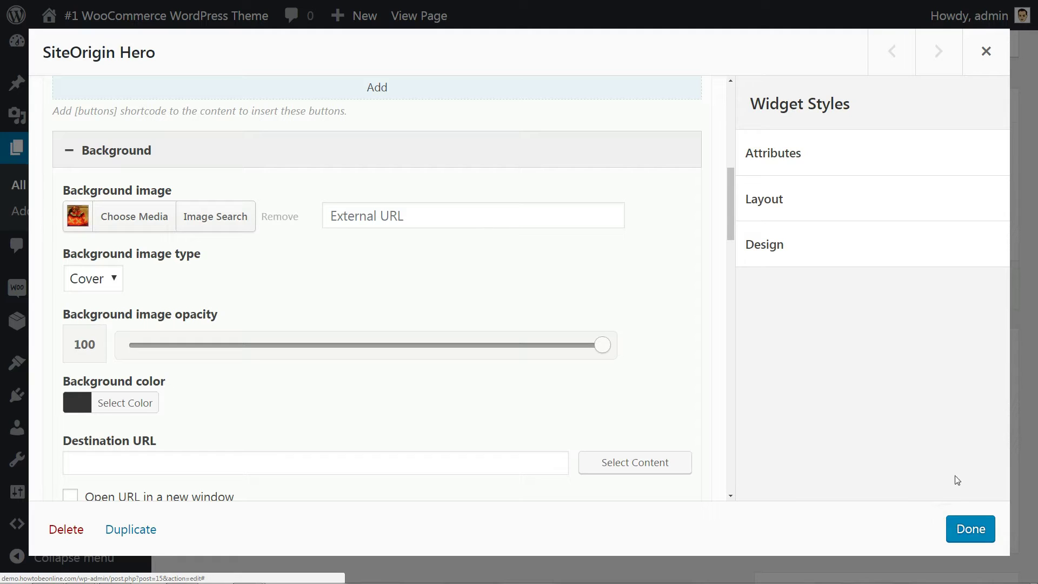
{"action": "left_click", "coordinate": [972, 530]}
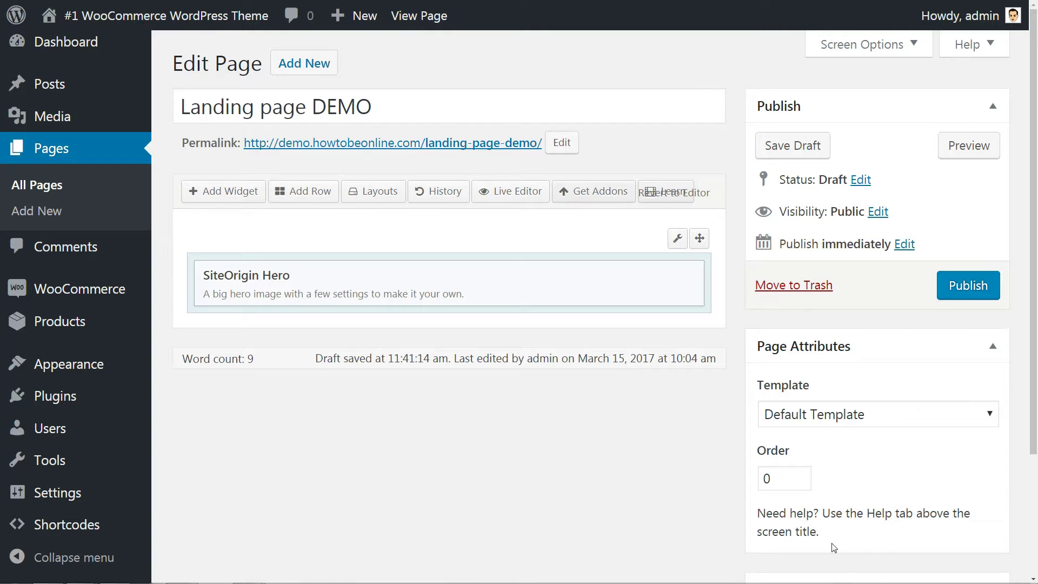
- Preview the landing page and its 'Cool beanie, isn't it?' hero on the live site
{"action": "left_click", "coordinate": [968, 146]}
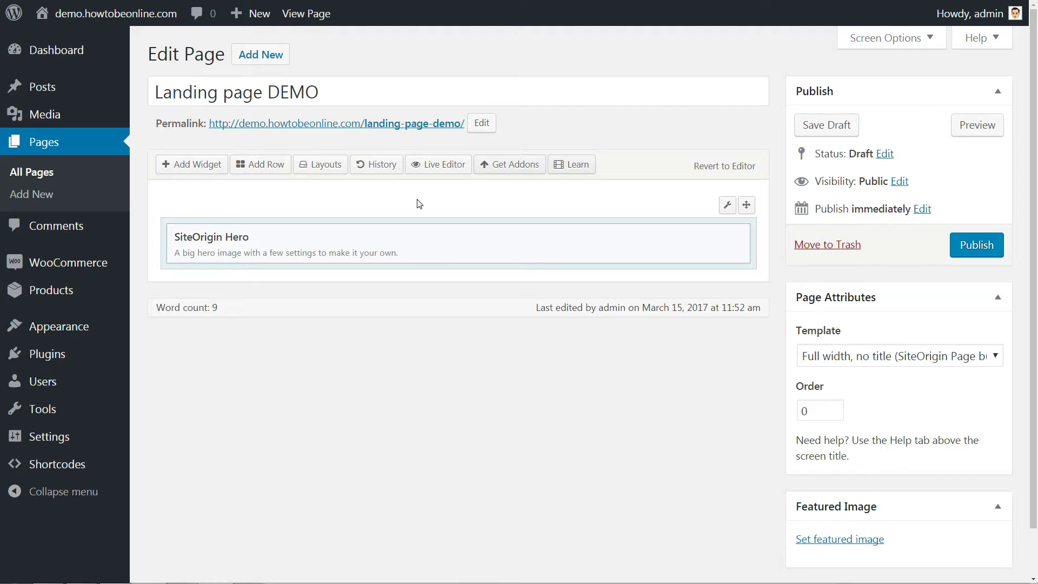
- Insert a three-column row with Even 33.3% columns below the Hero row
{"action": "left_click", "coordinate": [252, 167]}
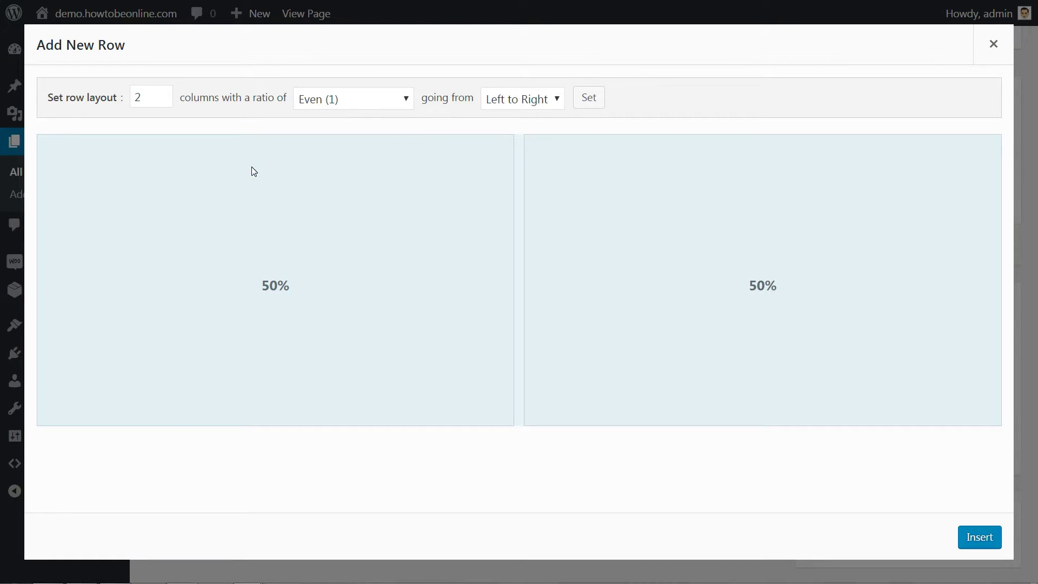
{"action": "left_click", "coordinate": [162, 95]}
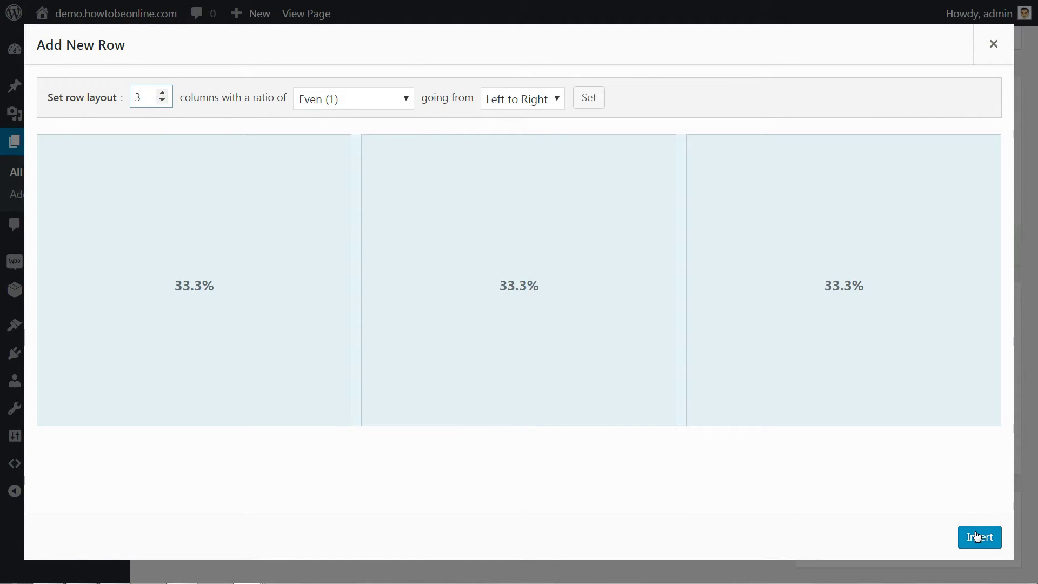
{"action": "left_click", "coordinate": [405, 99]}
{"action": "left_click", "coordinate": [404, 98]}
{"action": "left_click", "coordinate": [977, 537]}
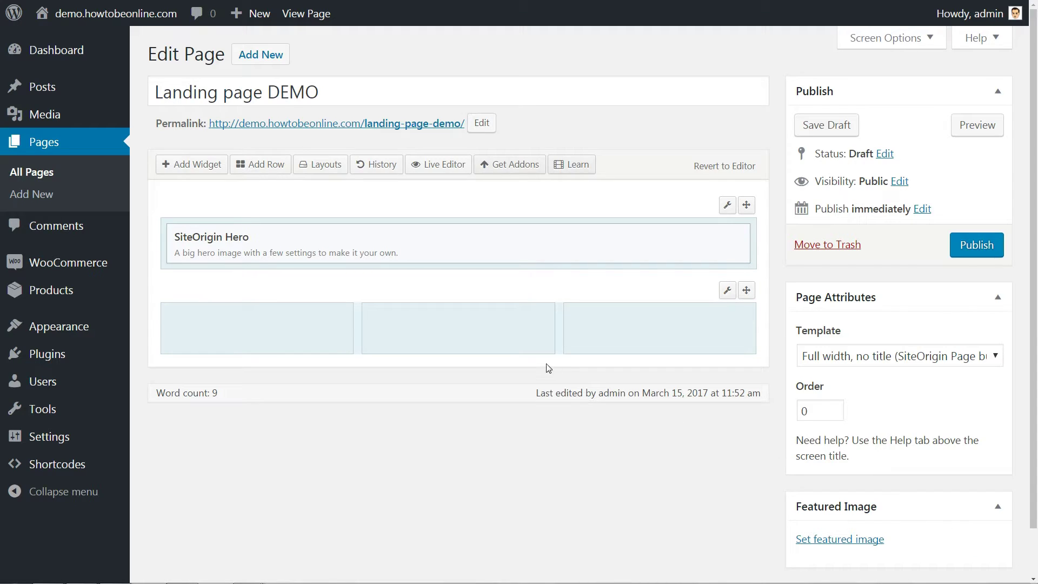
- Add a SiteOrigin Editor widget to the new row's first column
{"action": "left_click", "coordinate": [197, 164]}
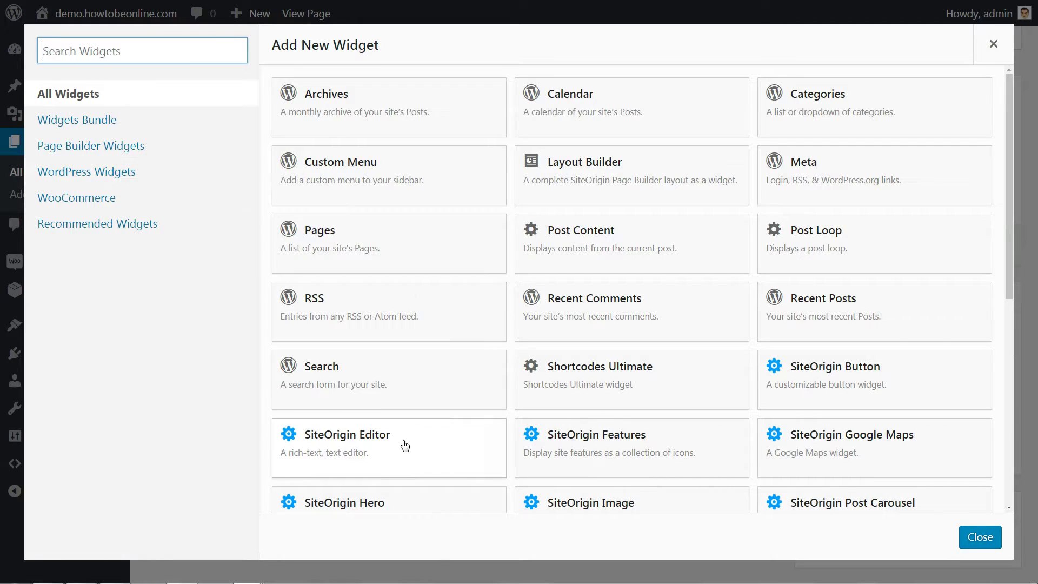
{"action": "left_click", "coordinate": [405, 446]}
{"action": "left_click", "coordinate": [658, 328]}
{"action": "left_click_drag", "start_coordinate": [599, 337], "coordinate": [285, 326]}
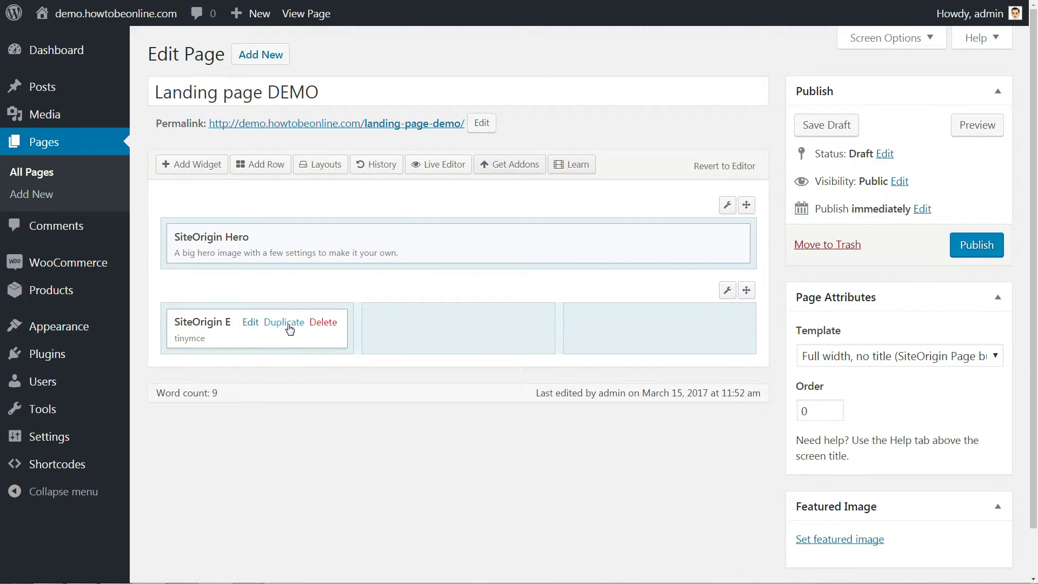
- Duplicate the editor into columns two and three, then edit the first one's Lorem ipsum content
{"action": "left_click", "coordinate": [289, 327]}
{"action": "left_click", "coordinate": [293, 325]}
{"action": "left_click_drag", "start_coordinate": [336, 378], "coordinate": [486, 329]}
{"action": "left_click_drag", "start_coordinate": [297, 363], "coordinate": [676, 336]}
{"action": "left_click", "coordinate": [250, 324]}
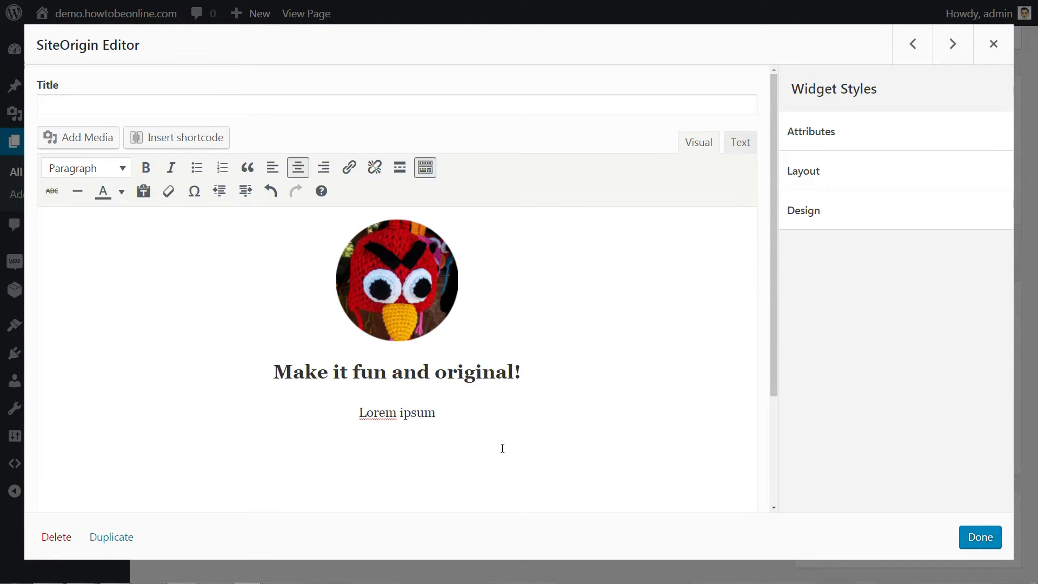
{"action": "left_click", "coordinate": [551, 411]}
- Choose the Animation shortcode and set its animation type to flash
{"action": "left_click", "coordinate": [157, 138]}
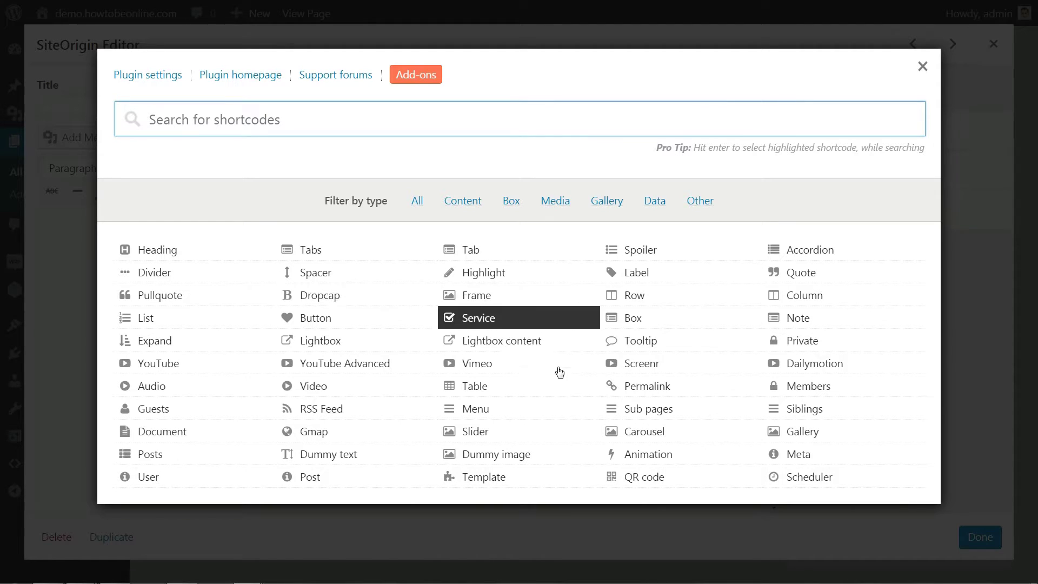
{"action": "left_click", "coordinate": [158, 135]}
{"action": "left_click", "coordinate": [649, 453]}
{"action": "scroll", "coordinate": [489, 438], "scroll_direction": "down", "scroll_amount": 10}
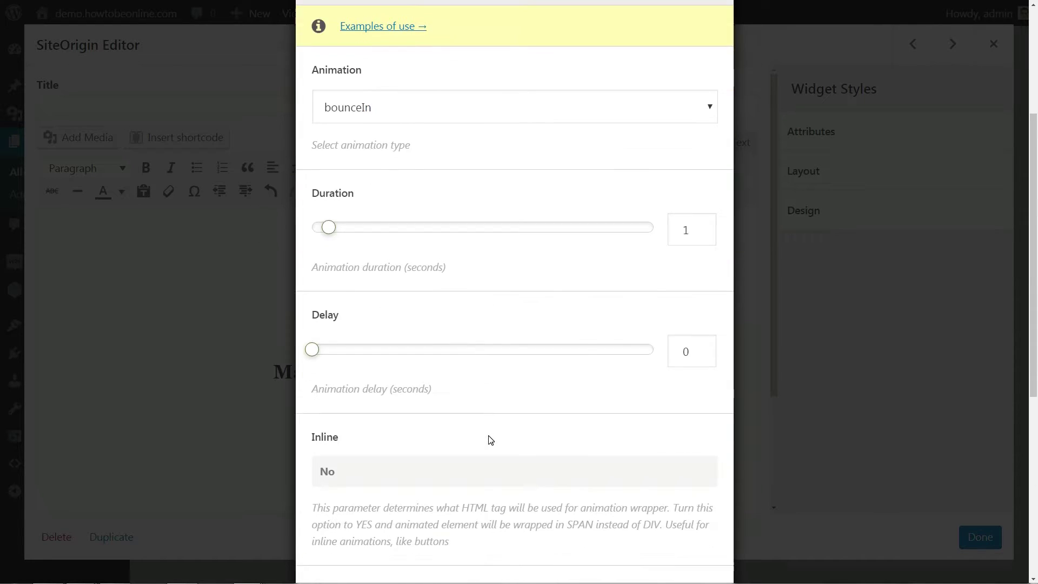
{"action": "scroll", "coordinate": [476, 443], "scroll_direction": "up", "scroll_amount": 10}
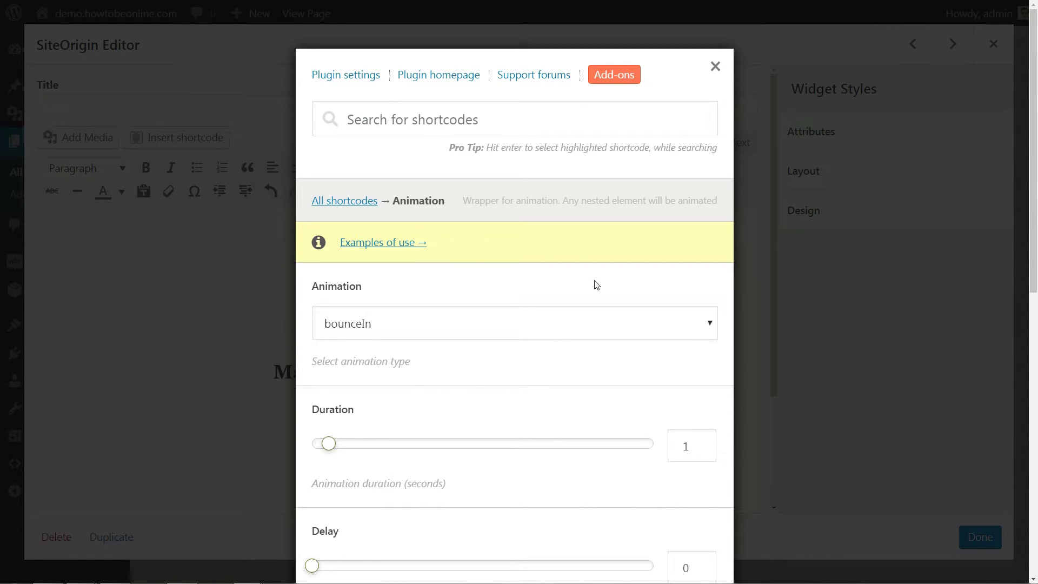
{"action": "left_click", "coordinate": [584, 319]}
{"action": "scroll", "coordinate": [549, 100], "scroll_direction": "up", "scroll_amount": 5}
{"action": "left_click", "coordinate": [549, 17]}
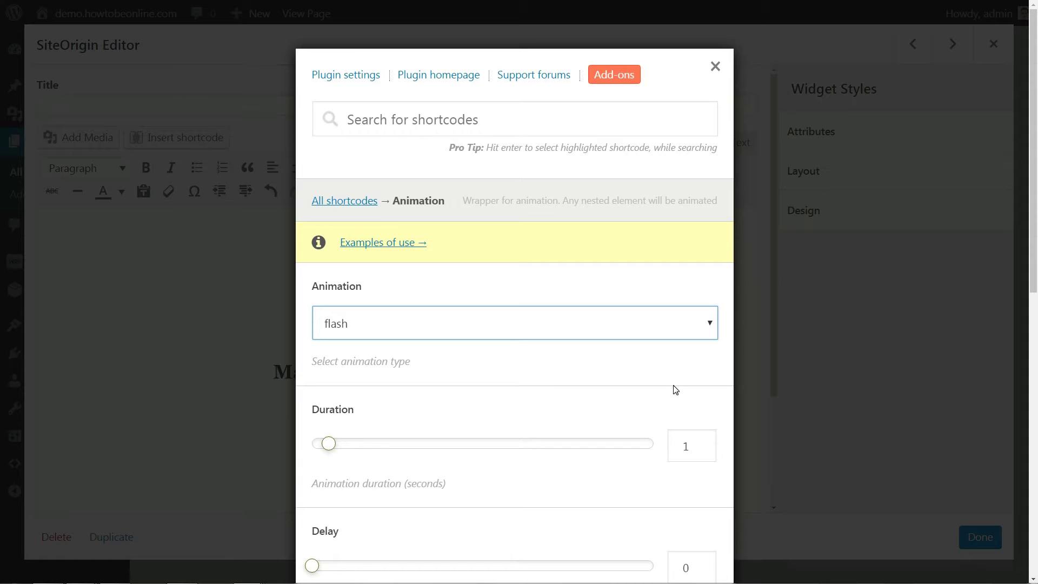
{"action": "scroll", "coordinate": [672, 389], "scroll_direction": "down", "scroll_amount": 10}
- Insert the flash animation shortcode and delete its 'Animated content' placeholder
{"action": "left_click", "coordinate": [378, 513]}
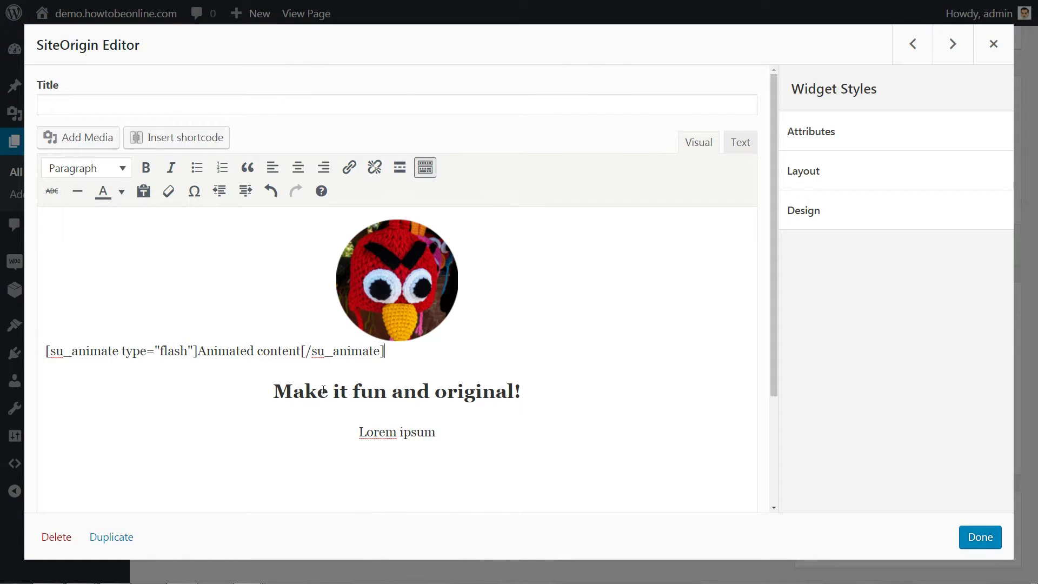
{"action": "left_click_drag", "start_coordinate": [301, 351], "coordinate": [200, 352]}
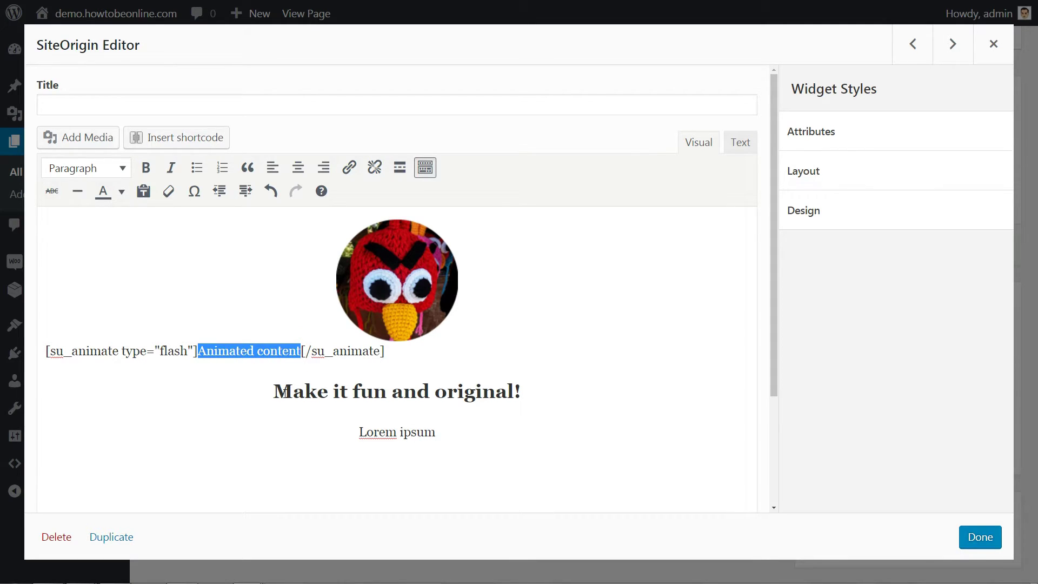
{"action": "key", "text": "BackSpace"}
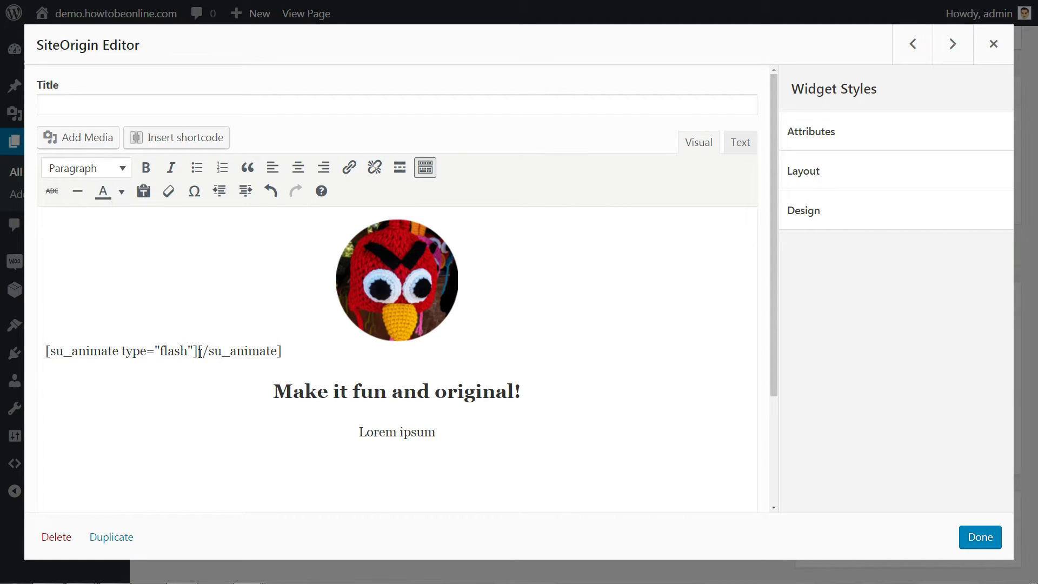
- Move the opening [su_animate type="flash"] tag onto a new line above the beanie image
{"action": "left_click_drag", "start_coordinate": [198, 351], "coordinate": [48, 351]}
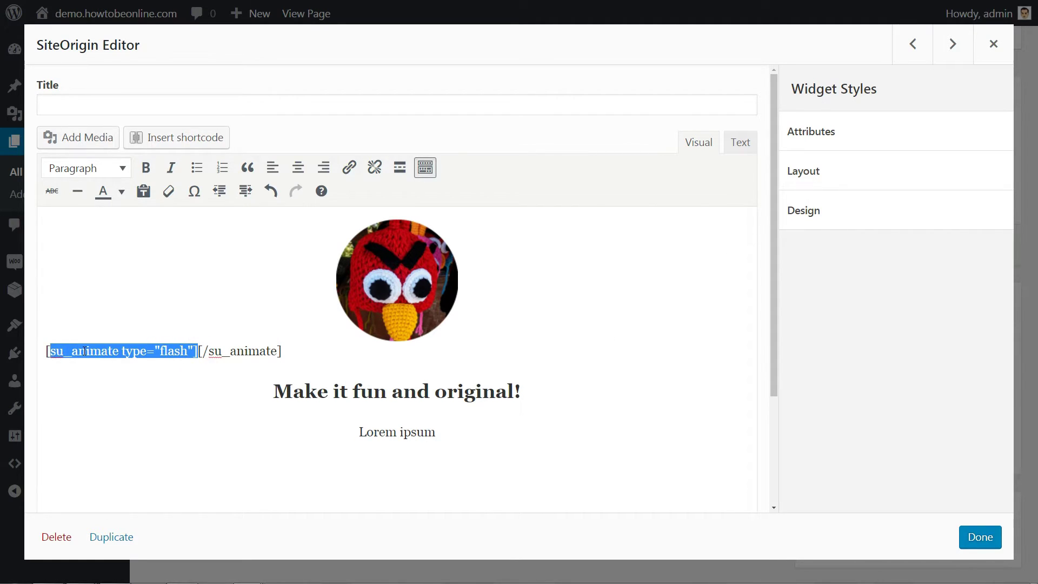
{"action": "right_click", "coordinate": [85, 351]}
{"action": "left_click", "coordinate": [72, 405]}
{"action": "left_click", "coordinate": [199, 351]}
{"action": "left_click_drag", "start_coordinate": [198, 351], "coordinate": [29, 351]}
{"action": "right_click", "coordinate": [92, 352]}
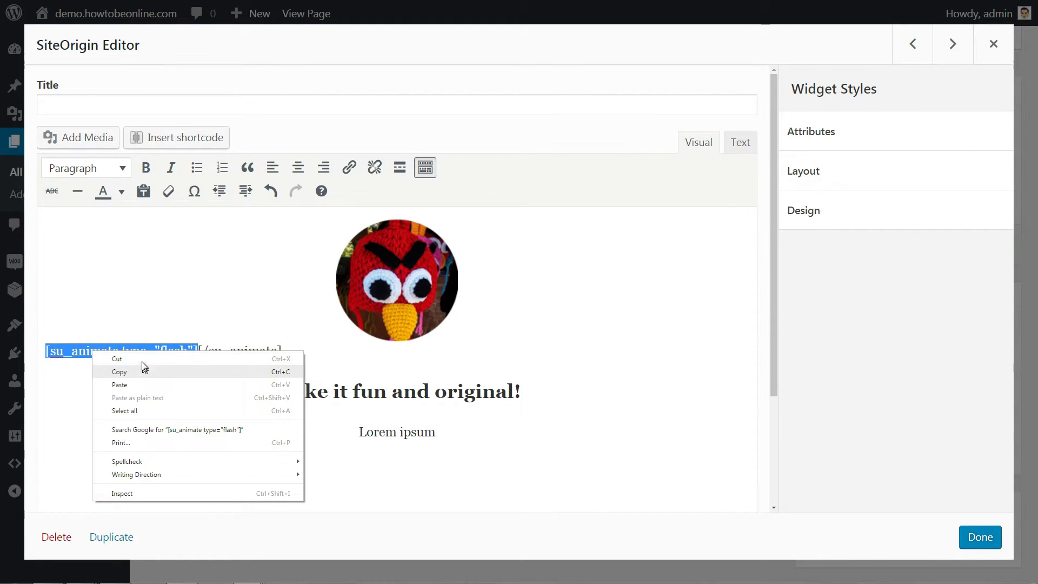
{"action": "left_click", "coordinate": [142, 360]}
{"action": "left_click", "coordinate": [478, 290]}
{"action": "key", "text": "Return"}
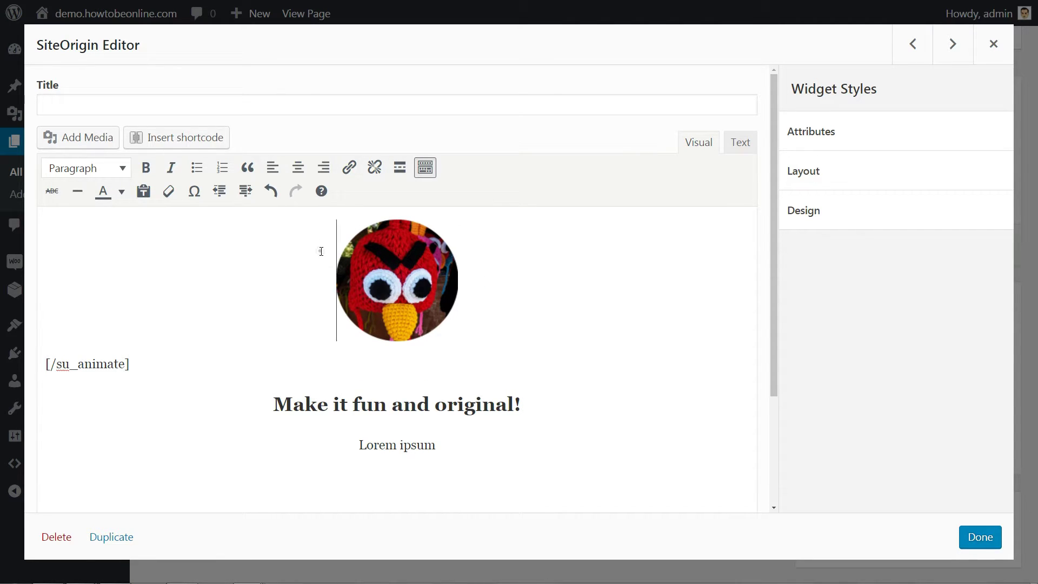
{"action": "key", "text": "Return"}
{"action": "left_click", "coordinate": [343, 224]}
{"action": "key", "text": "ctrl+v"}
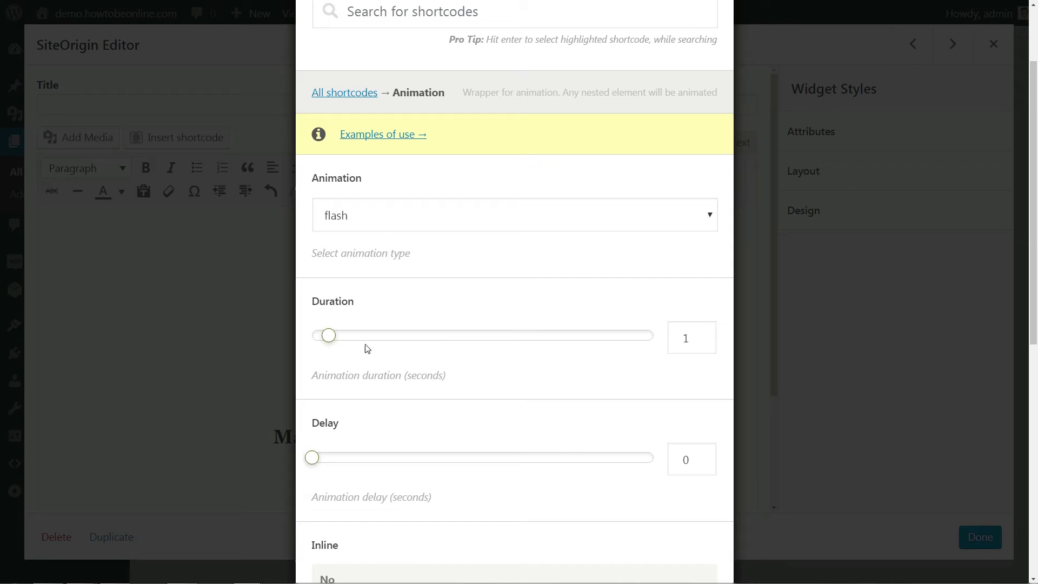
- Raise the flash animation's duration to 3 seconds and insert the shortcode
{"action": "left_click_drag", "start_coordinate": [326, 335], "coordinate": [346, 336]}
{"action": "scroll", "coordinate": [346, 337], "scroll_direction": "up", "scroll_amount": 2}
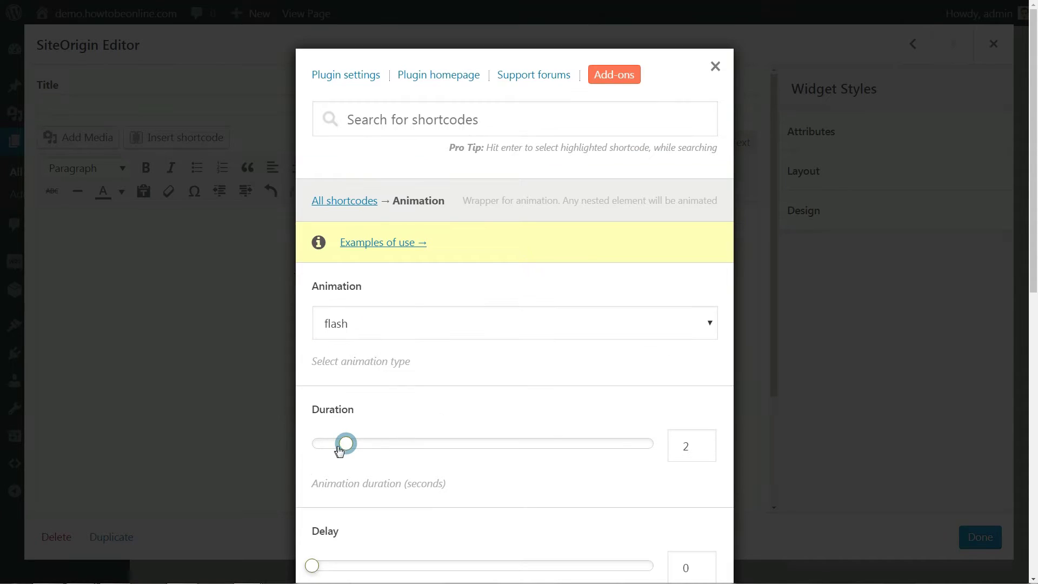
{"action": "left_click_drag", "start_coordinate": [354, 449], "coordinate": [369, 447]}
{"action": "scroll", "coordinate": [490, 435], "scroll_direction": "down", "scroll_amount": 10}
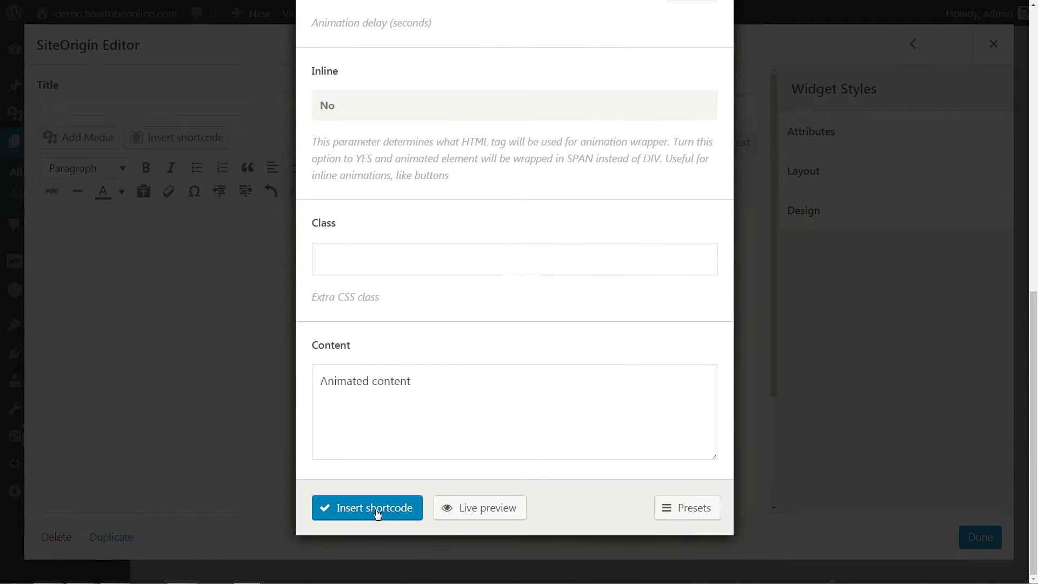
{"action": "left_click", "coordinate": [374, 508]}
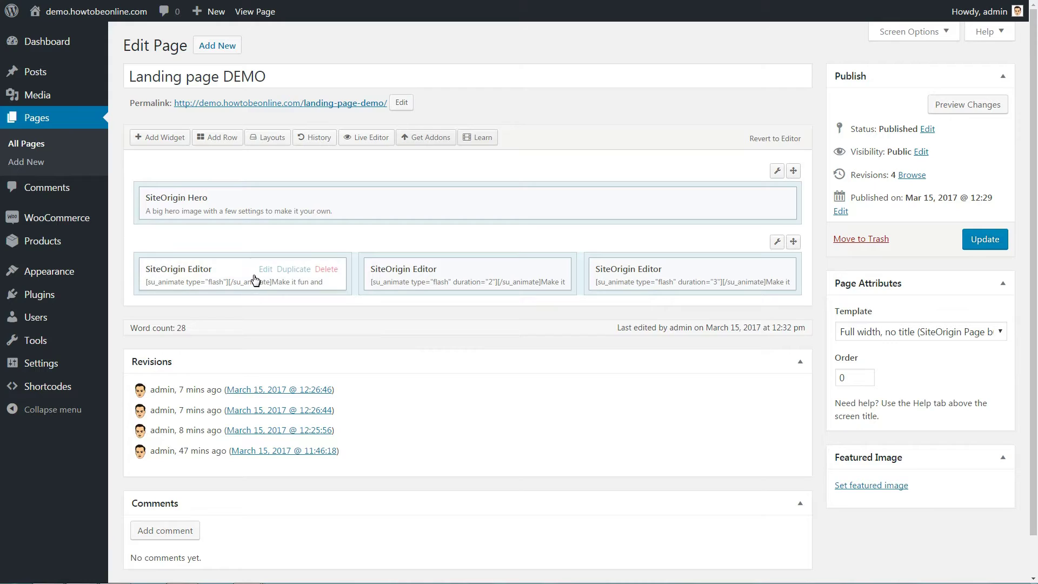
{"action": "left_click", "coordinate": [242, 269]}
{"action": "left_click_drag", "start_coordinate": [310, 309], "coordinate": [531, 290]}
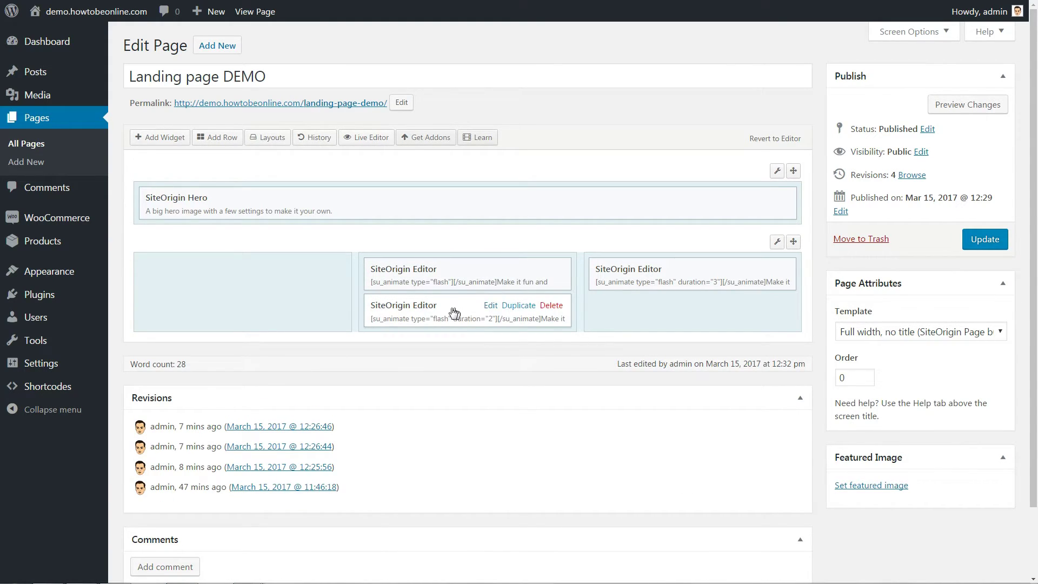
{"action": "left_click_drag", "start_coordinate": [454, 304], "coordinate": [246, 278]}
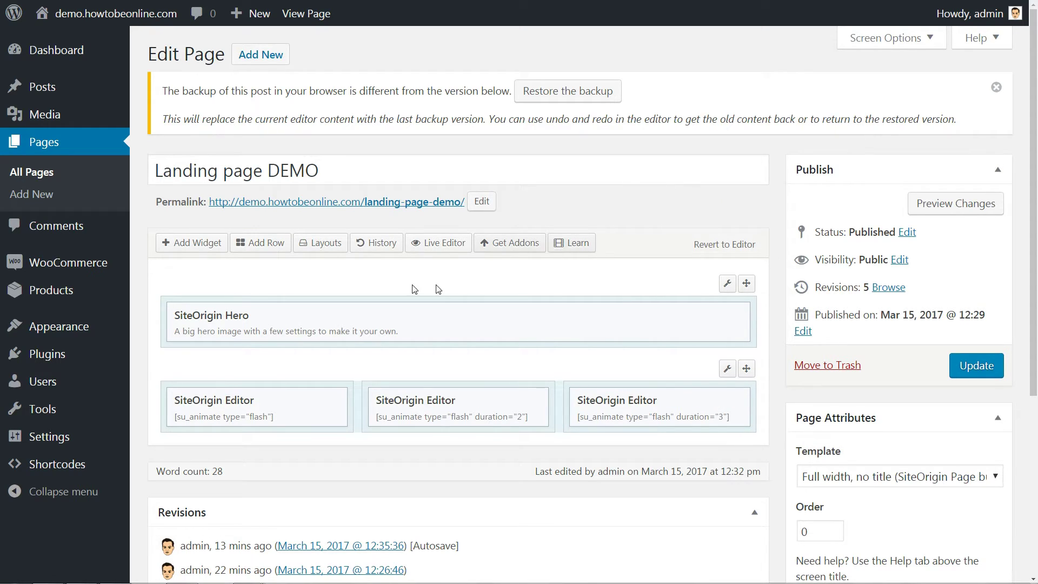
- Insert a two-column row split in the Golden ratio, ordered right to left
{"action": "left_click", "coordinate": [270, 248]}
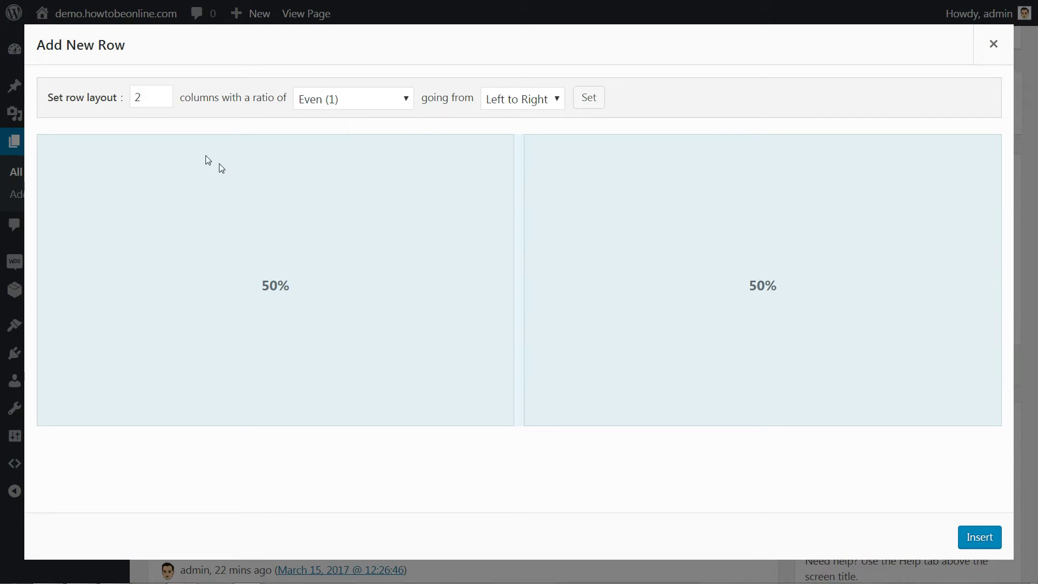
{"action": "left_click", "coordinate": [163, 93]}
{"action": "left_click", "coordinate": [162, 100]}
{"action": "left_click", "coordinate": [393, 99]}
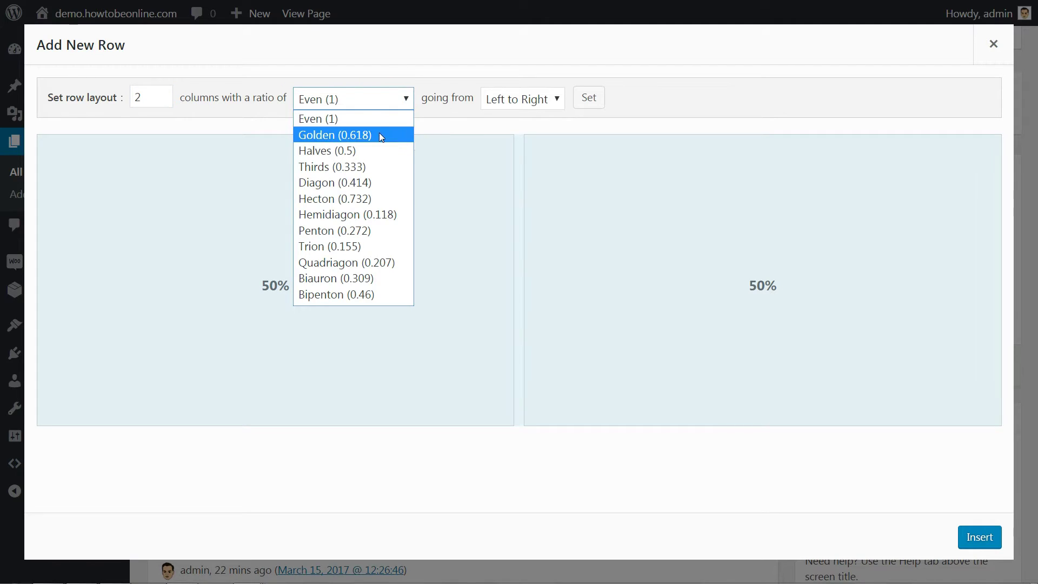
{"action": "left_click", "coordinate": [379, 132]}
{"action": "left_click", "coordinate": [552, 101]}
{"action": "left_click", "coordinate": [544, 139]}
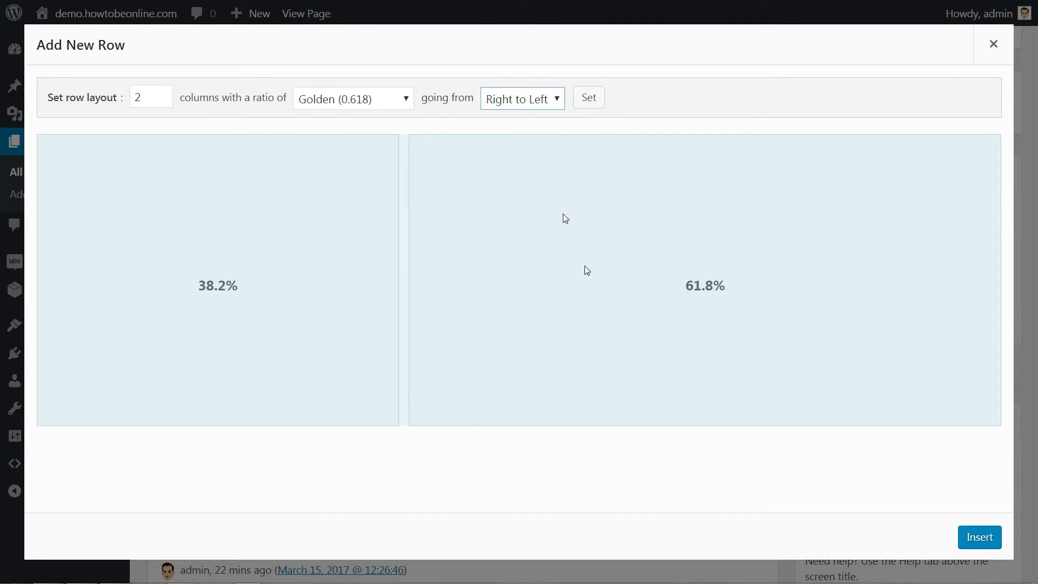
{"action": "left_click", "coordinate": [996, 540]}
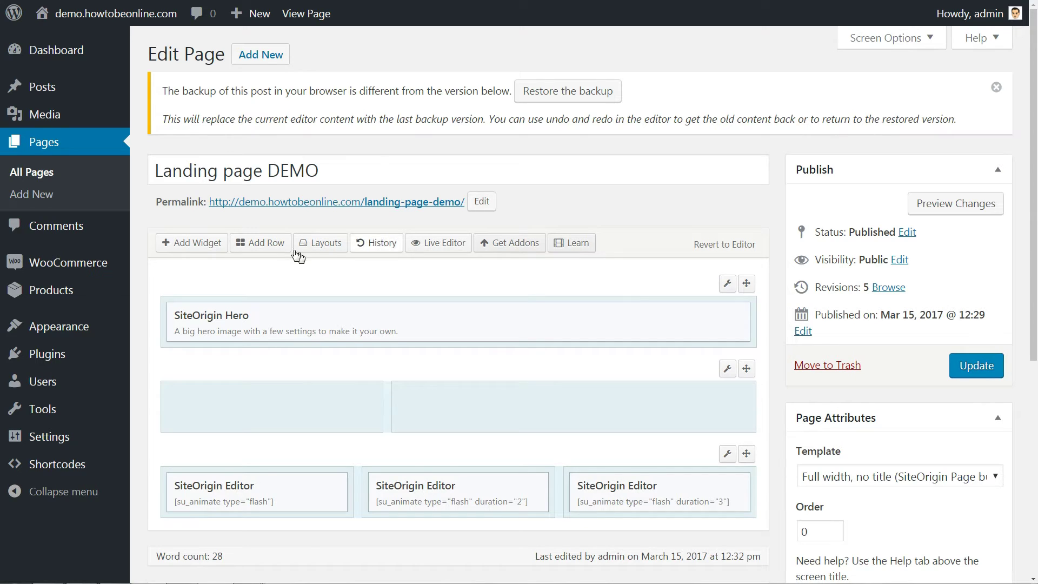
- Open another new-row setup, check the Golden ratio, and close it without adding a row
{"action": "left_click", "coordinate": [270, 243]}
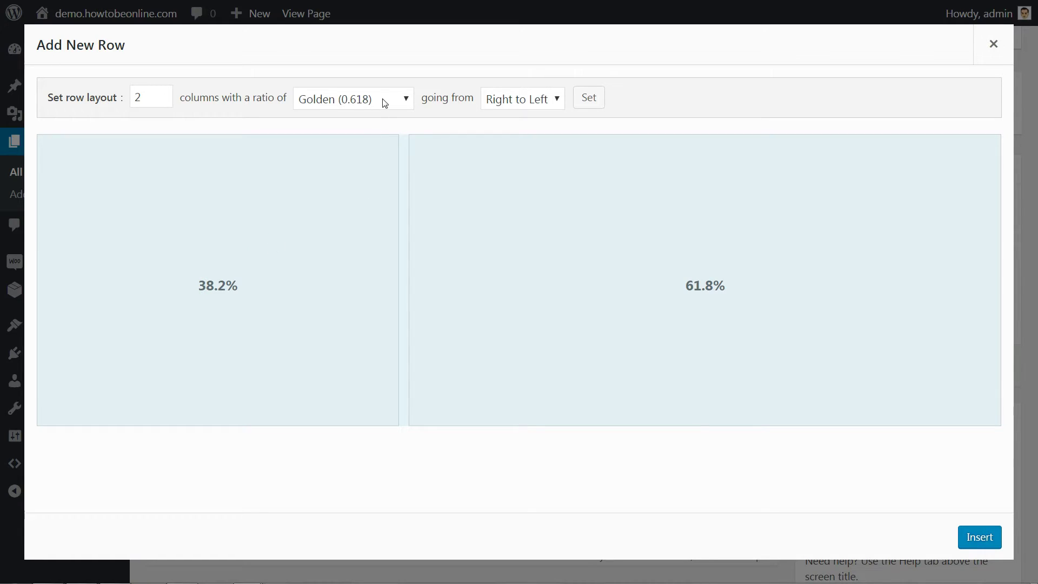
{"action": "left_click", "coordinate": [385, 102]}
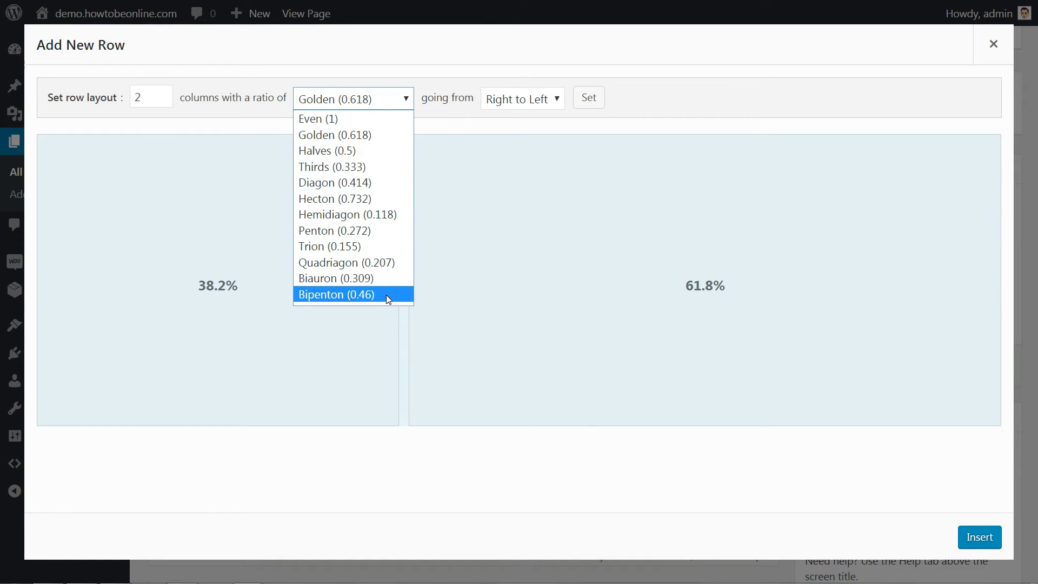
{"action": "left_click", "coordinate": [387, 96]}
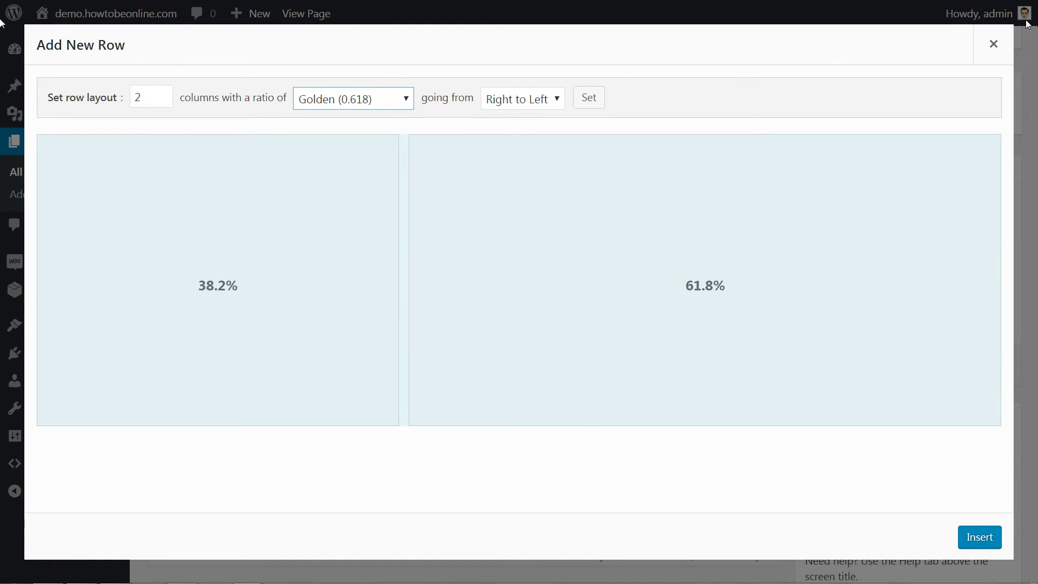
{"action": "left_click", "coordinate": [994, 43]}
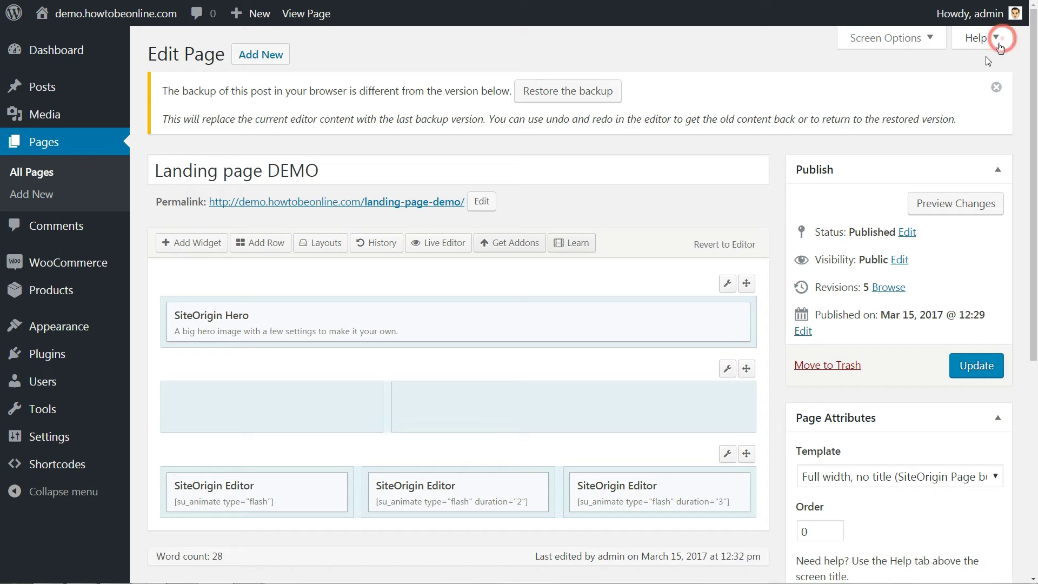
- Add a SiteOrigin Editor widget to both the left and right cells of the empty row
{"action": "left_click", "coordinate": [297, 405]}
{"action": "left_click", "coordinate": [196, 242]}
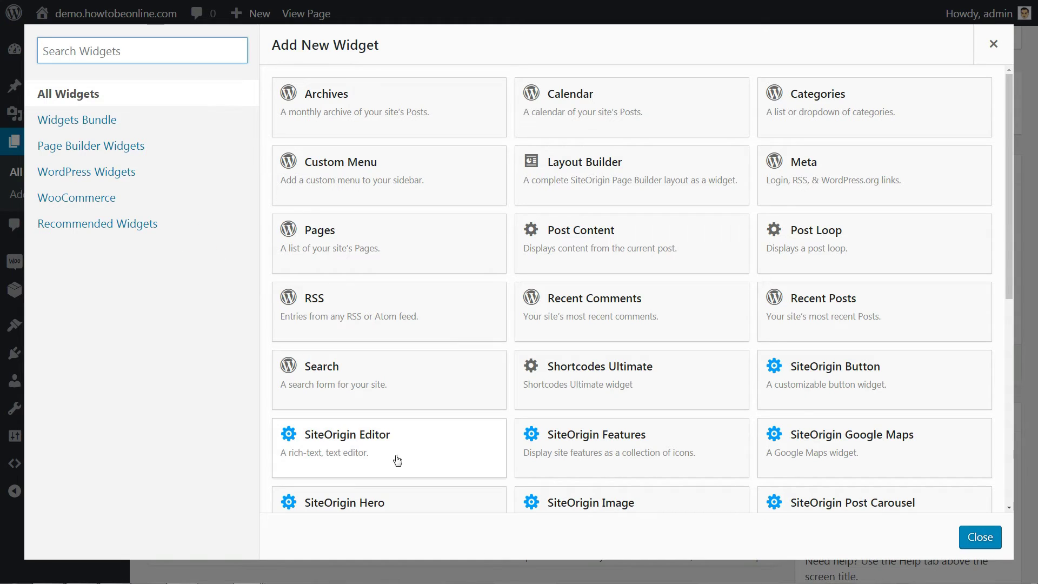
{"action": "left_click", "coordinate": [396, 460]}
{"action": "left_click", "coordinate": [446, 418]}
{"action": "left_click", "coordinate": [196, 243]}
{"action": "left_click", "coordinate": [378, 500]}
- Paste the Lorem ipsum paragraph into the right editor widget's body
{"action": "left_click", "coordinate": [653, 401]}
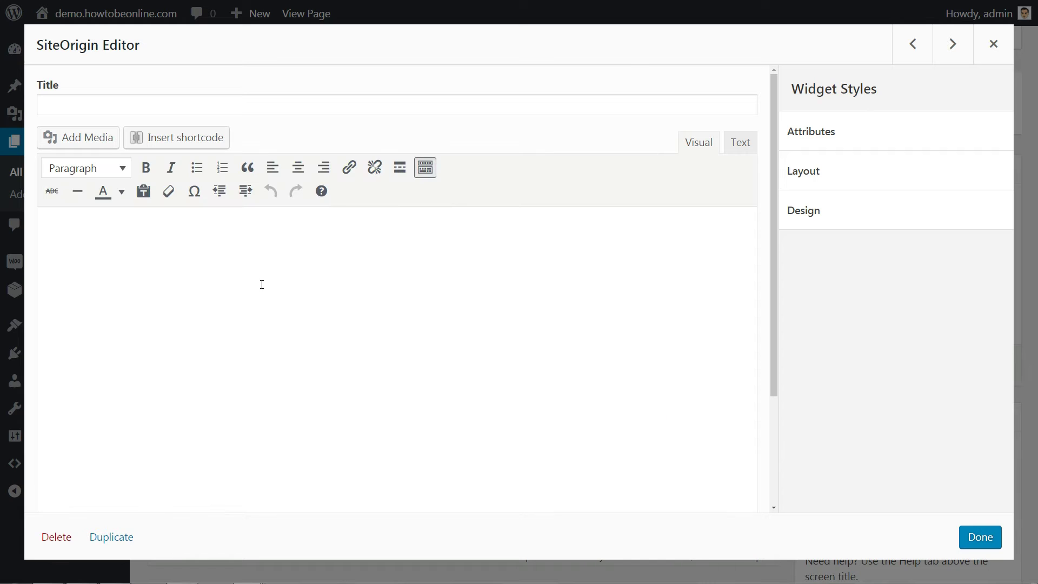
{"action": "left_click", "coordinate": [190, 271]}
{"action": "key", "text": "ctrl+v"}
{"action": "left_click", "coordinate": [101, 99]}
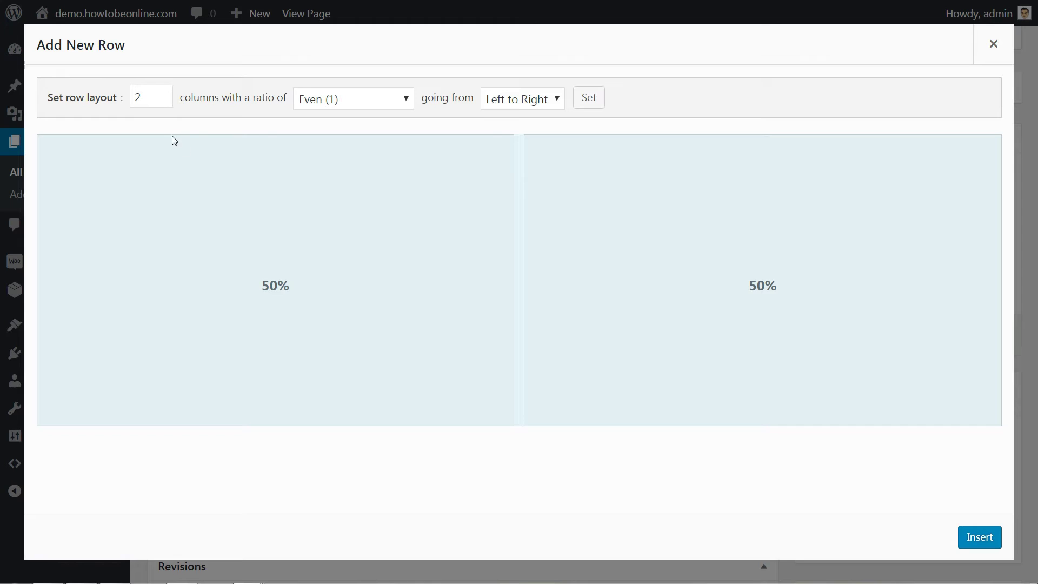
- Insert a three-column row with widths 40%, 20% and 40%
{"action": "left_click", "coordinate": [162, 93]}
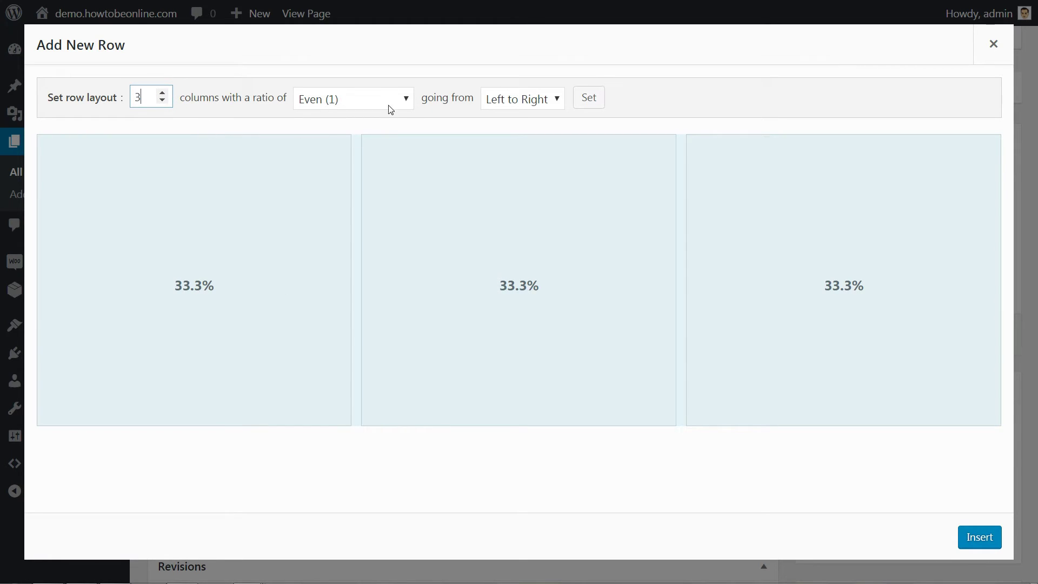
{"action": "left_click", "coordinate": [405, 101]}
{"action": "left_click", "coordinate": [404, 99]}
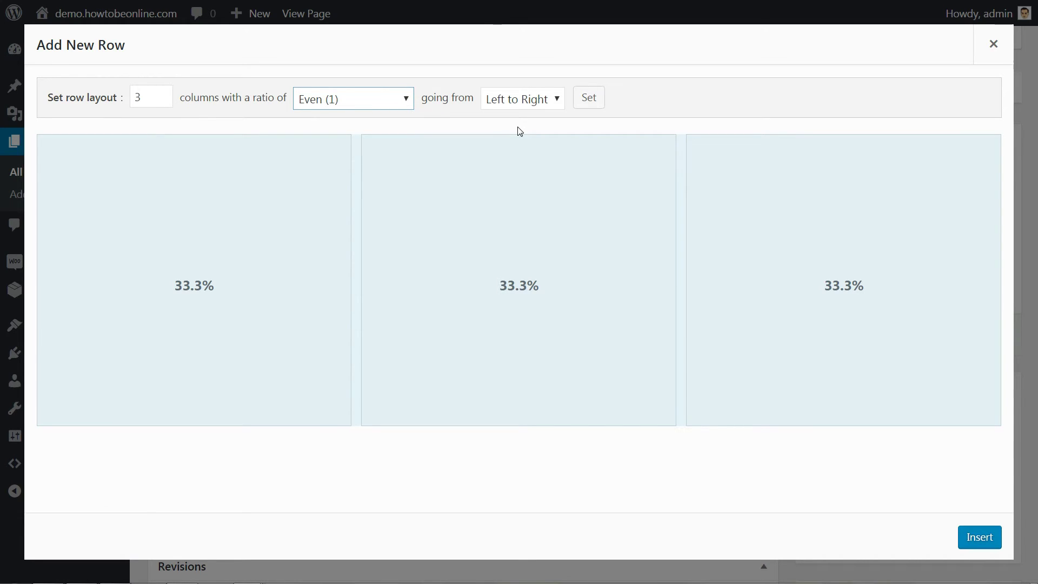
{"action": "left_click", "coordinate": [535, 258]}
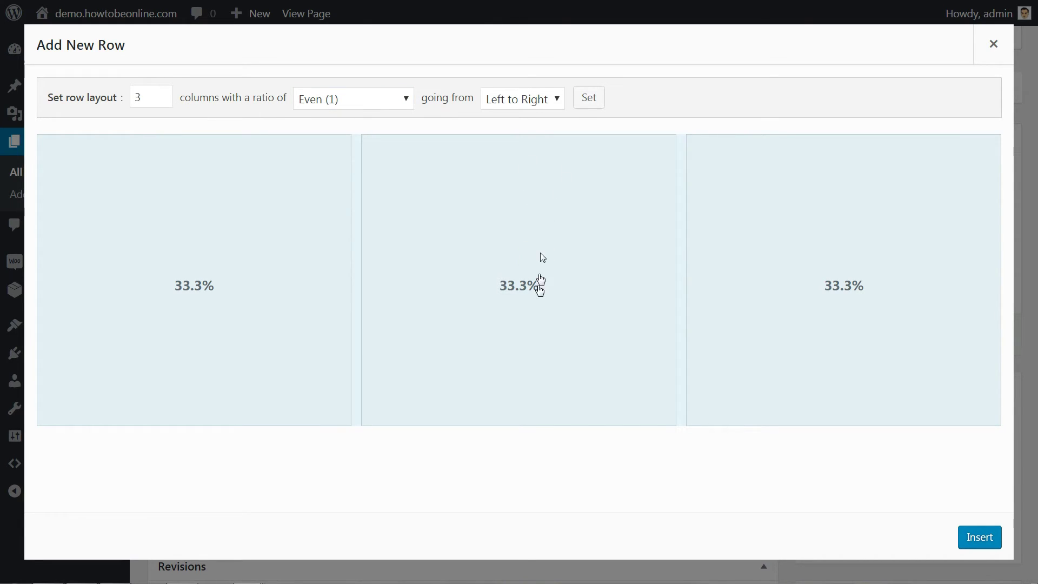
{"action": "left_click", "coordinate": [519, 291]}
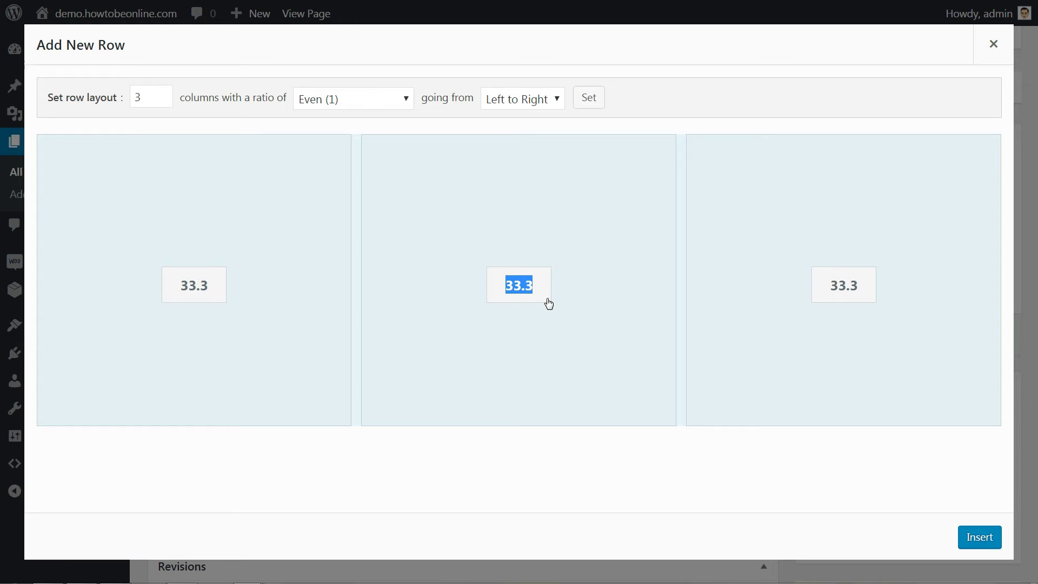
{"action": "type", "text": "20"}
{"action": "left_click", "coordinate": [595, 342]}
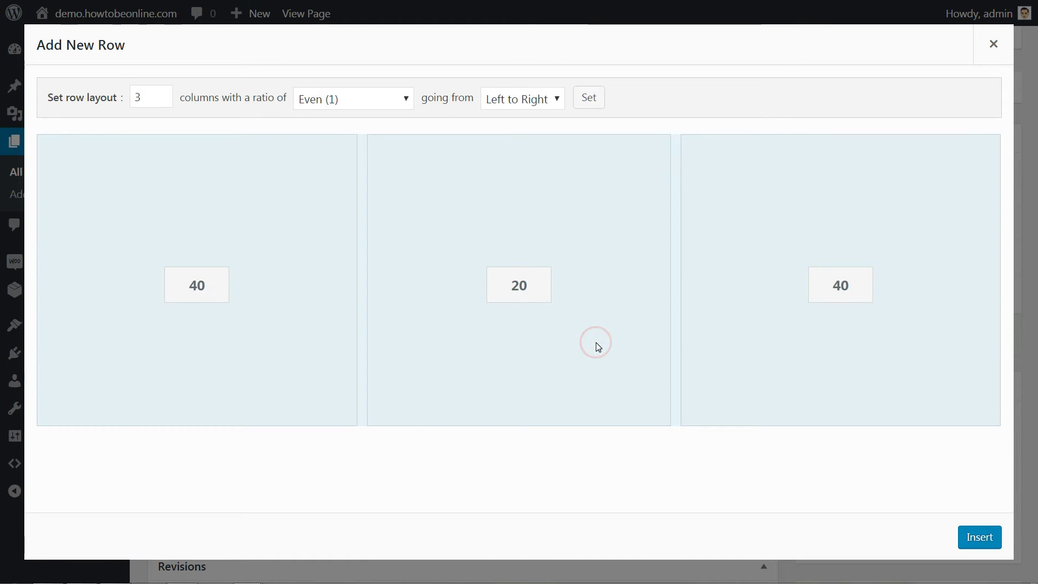
{"action": "left_click", "coordinate": [977, 538]}
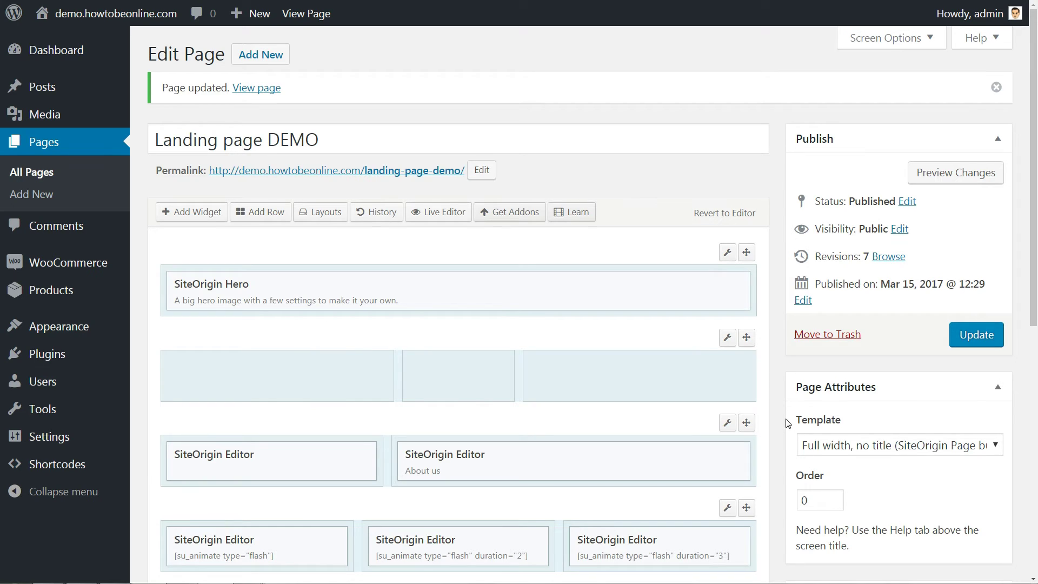
- Drag the 40/20/40 row to the bottom of the layout
{"action": "left_click_drag", "start_coordinate": [1032, 298], "coordinate": [1035, 351]}
{"action": "left_click_drag", "start_coordinate": [747, 237], "coordinate": [664, 418]}
{"action": "mouse_move", "coordinate": [727, 408]}
{"action": "left_click", "coordinate": [683, 431]}
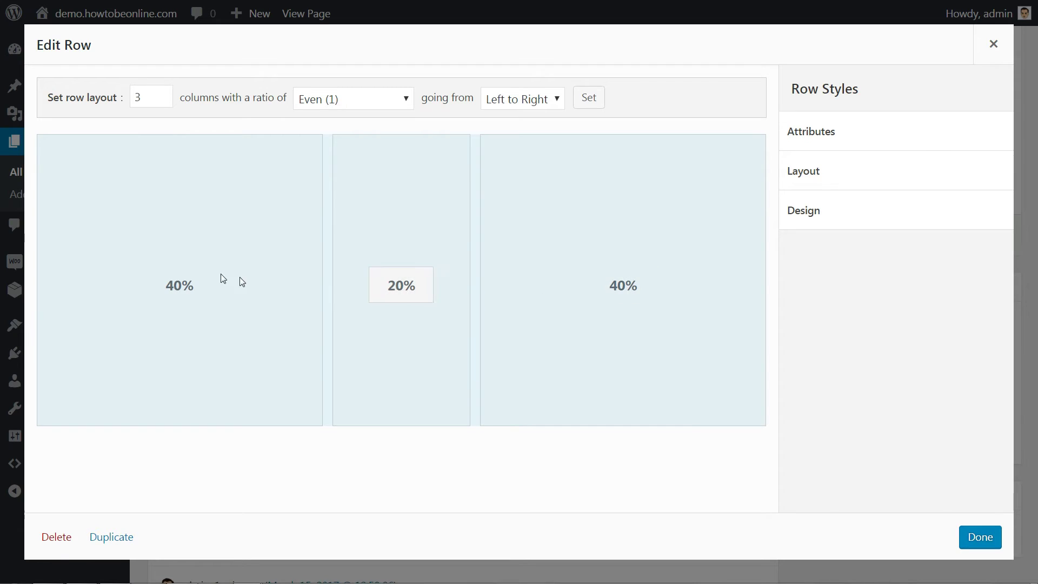
{"action": "key", "text": "Escape"}
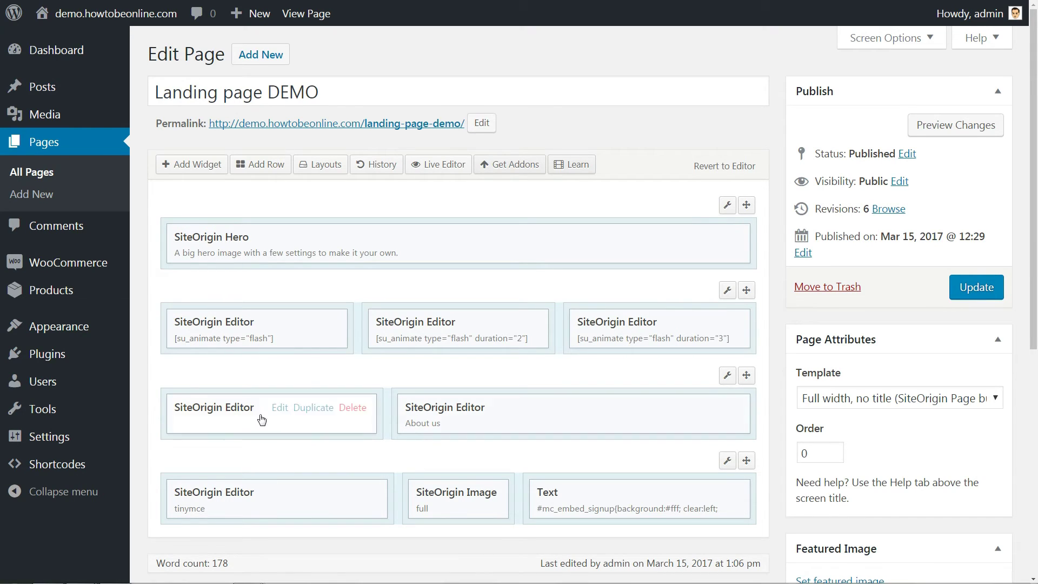
- Title the left editor 'Get my DIY guide here' and add the name-and-email intro text
{"action": "left_click", "coordinate": [348, 421]}
{"action": "left_click", "coordinate": [151, 103]}
{"action": "type", "text": "Get my DIY guide here"}
{"action": "left_click", "coordinate": [49, 223]}
{"action": "type", "text": "Just input your name and email, an"}
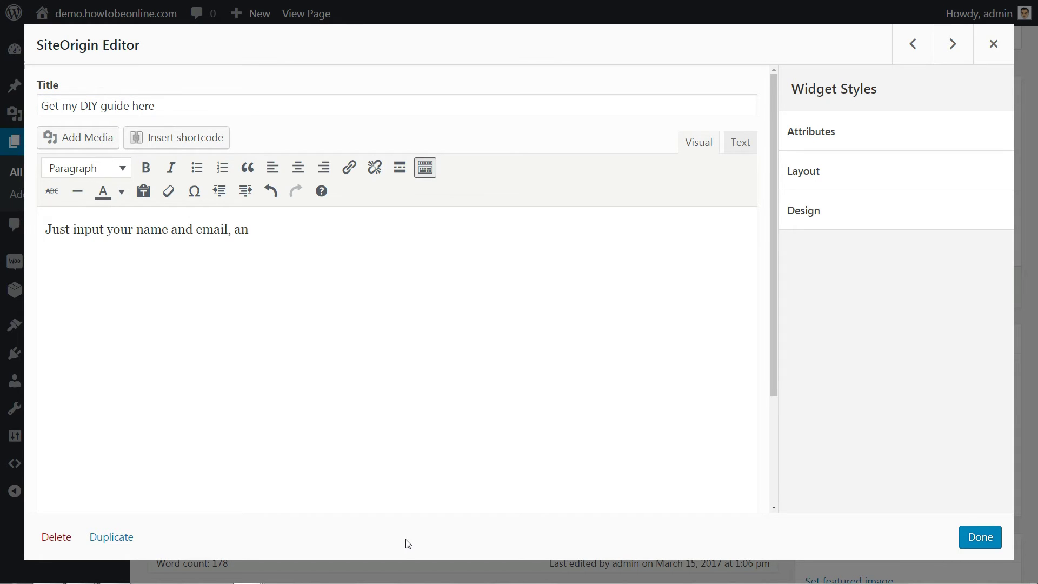
{"action": "type", "text": "d whole thing will"}
{"action": "key", "text": "Return"}
{"action": "type", "text": "appear in your inbox magically within"}
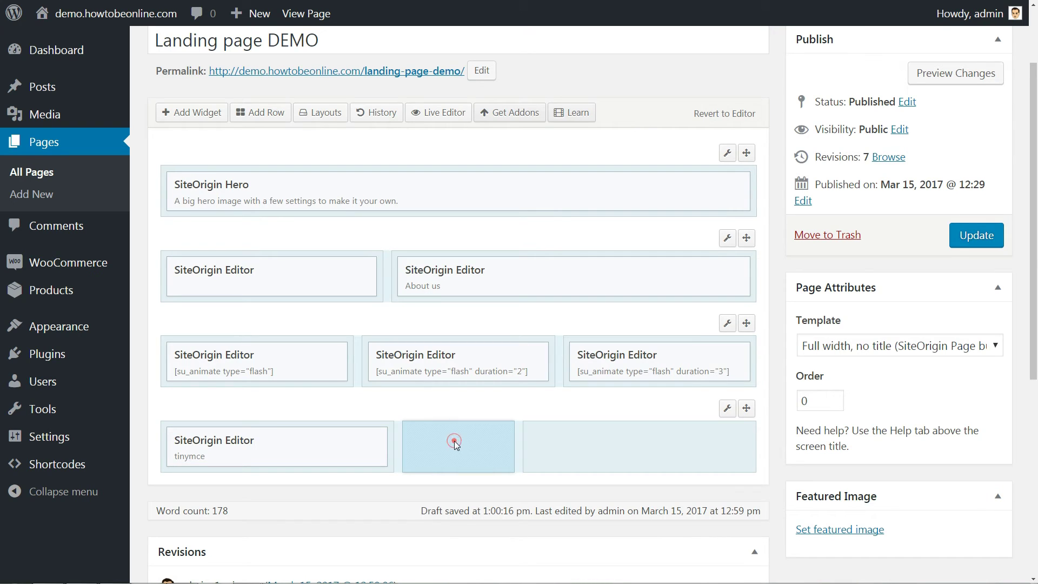
- Add a SiteOrigin Image widget showing arrow.png to the middle column
{"action": "double_click", "coordinate": [454, 440]}
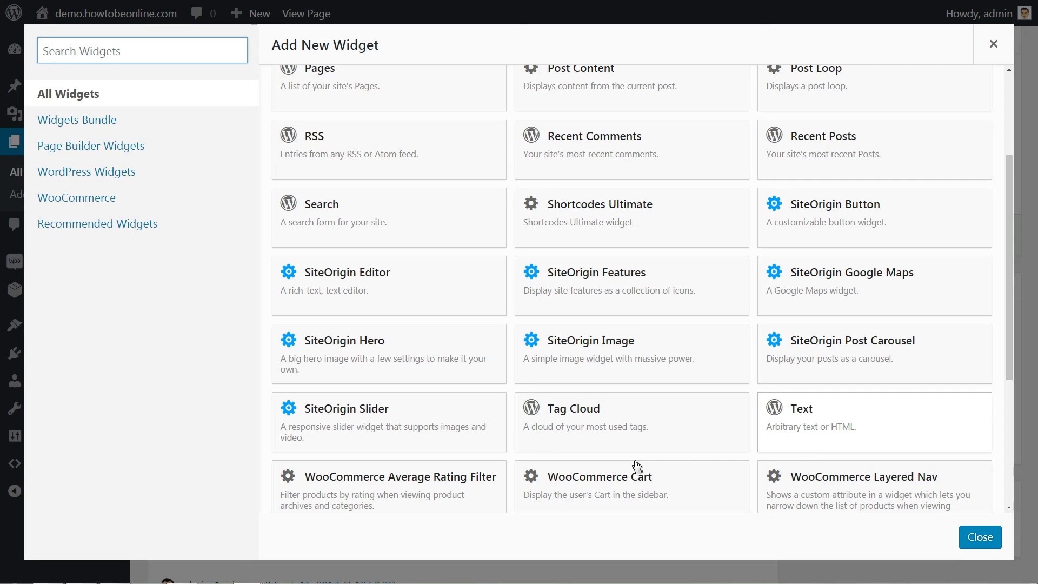
{"action": "left_click", "coordinate": [643, 343]}
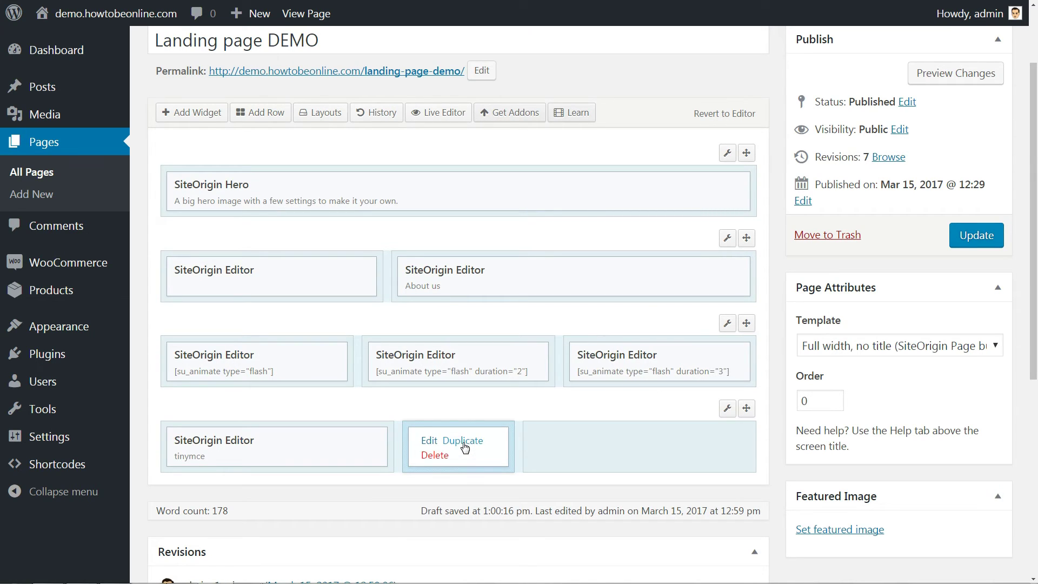
{"action": "left_click", "coordinate": [427, 440]}
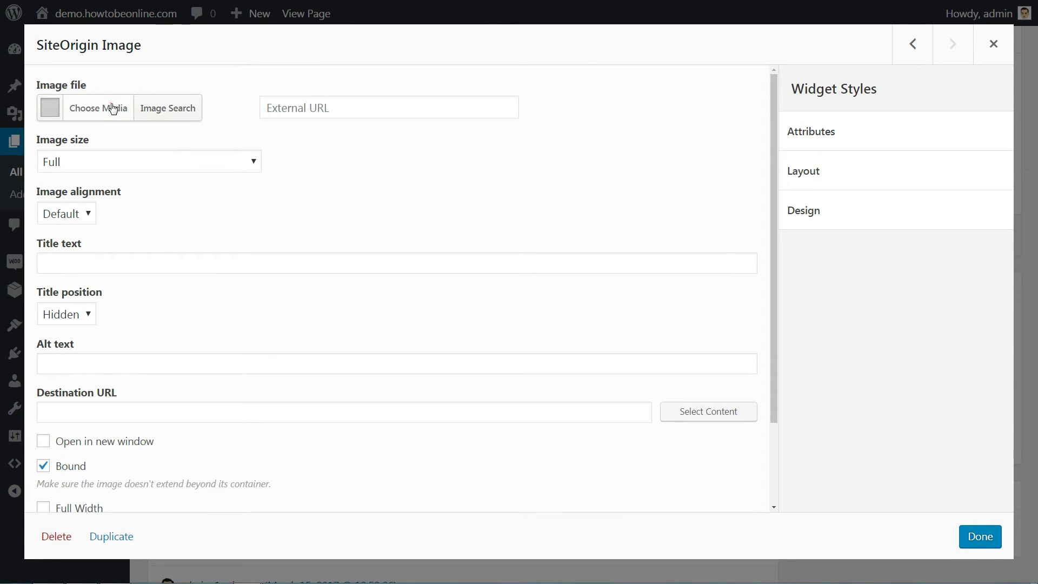
{"action": "left_click", "coordinate": [113, 108]}
{"action": "left_click", "coordinate": [955, 536]}
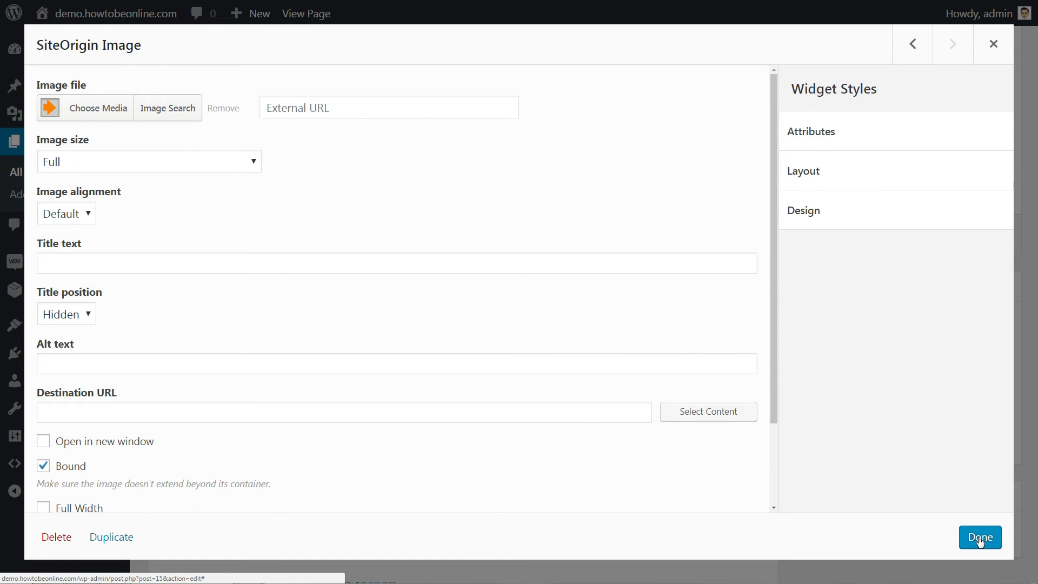
{"action": "left_click", "coordinate": [980, 539]}
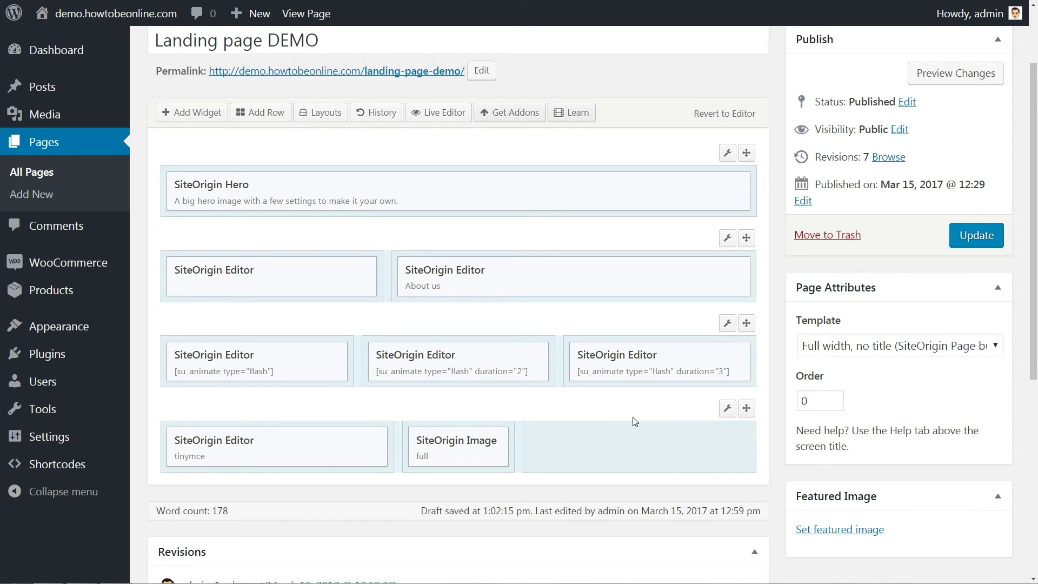
{"action": "left_click", "coordinate": [620, 442]}
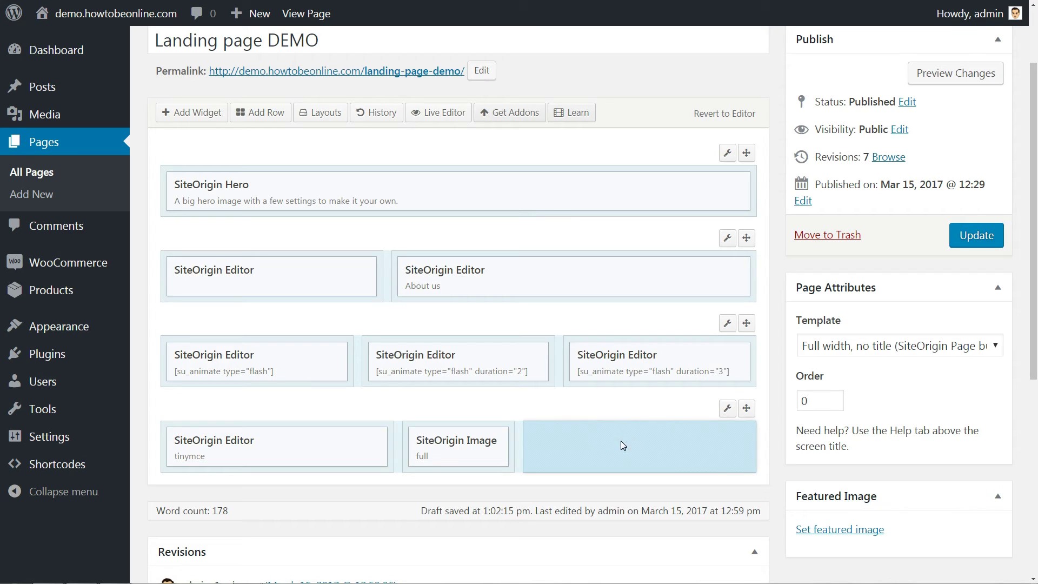
- Add a Text widget to the bottom row's empty third column
{"action": "left_click", "coordinate": [198, 111]}
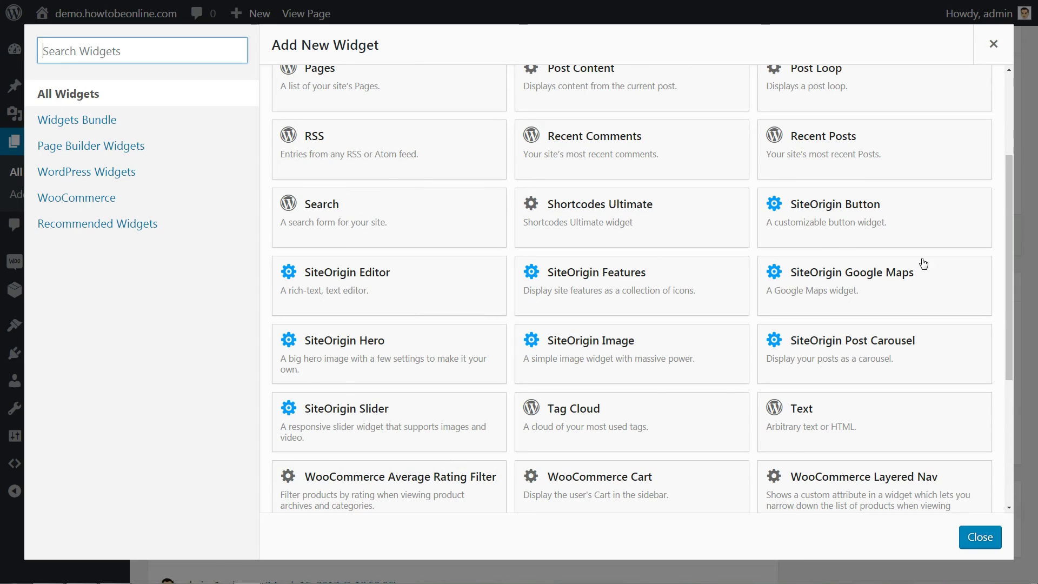
{"action": "left_click_drag", "start_coordinate": [1009, 276], "coordinate": [1022, 370]}
{"action": "left_click", "coordinate": [796, 195]}
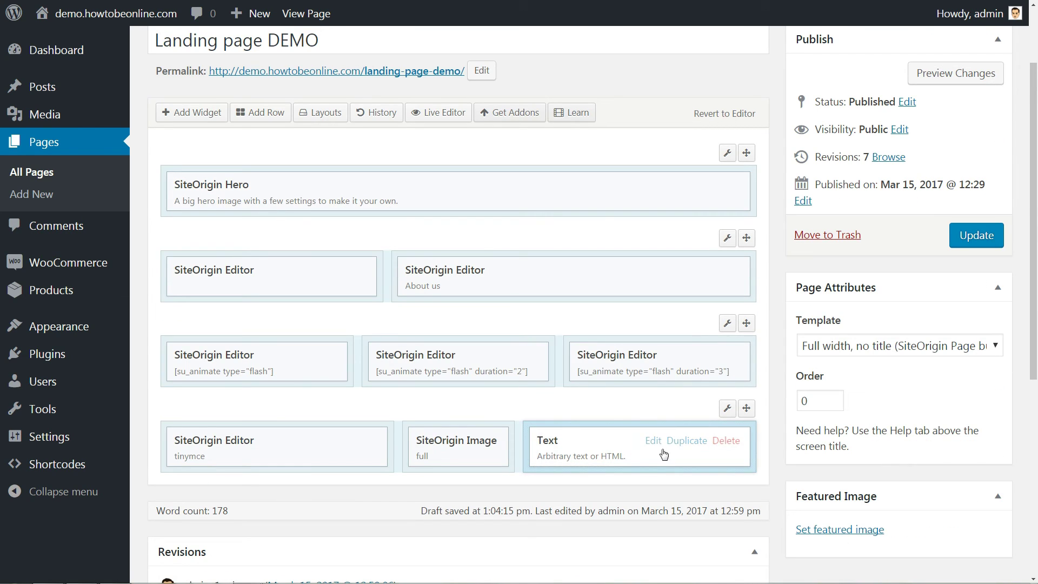
- Paste the Mailchimp signup embed code into the Text widget's content and update the page
{"action": "left_click", "coordinate": [655, 448]}
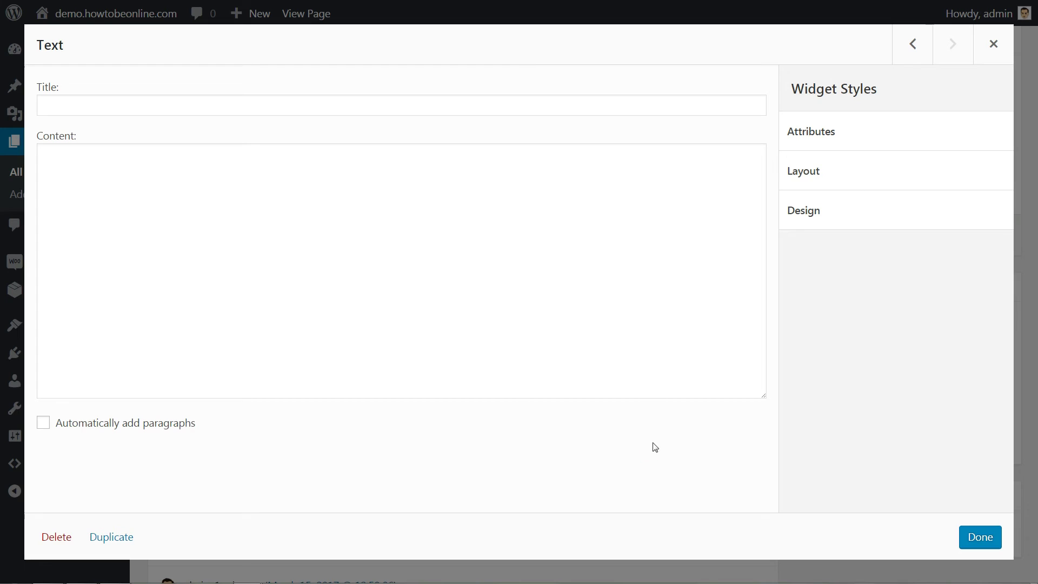
{"action": "left_click", "coordinate": [160, 196]}
{"action": "key", "text": "ctrl+v"}
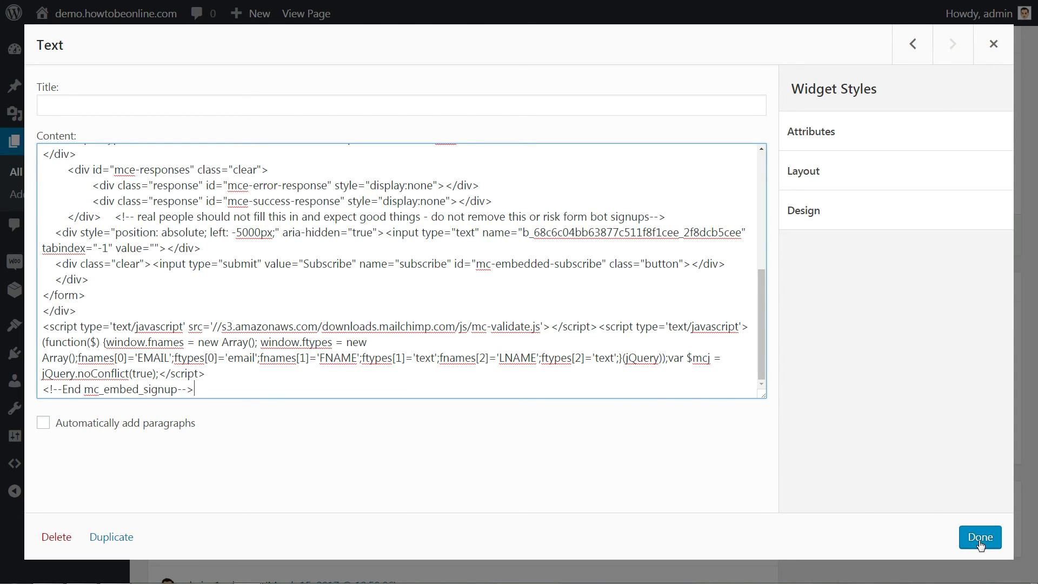
{"action": "left_click", "coordinate": [980, 537]}
{"action": "left_click", "coordinate": [973, 236]}
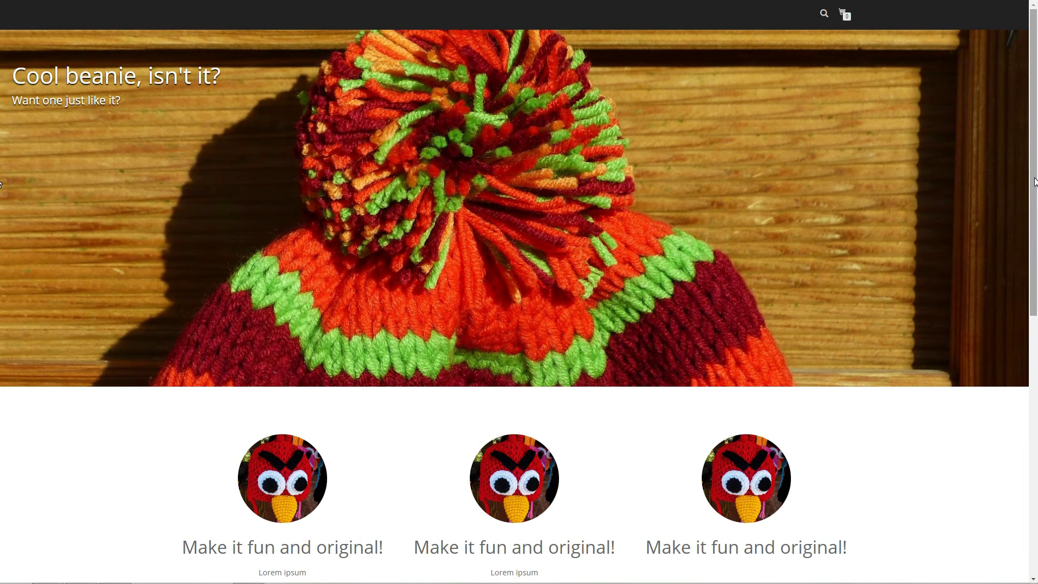
{"action": "scroll", "coordinate": [1, 184], "scroll_direction": "down", "scroll_amount": 3}
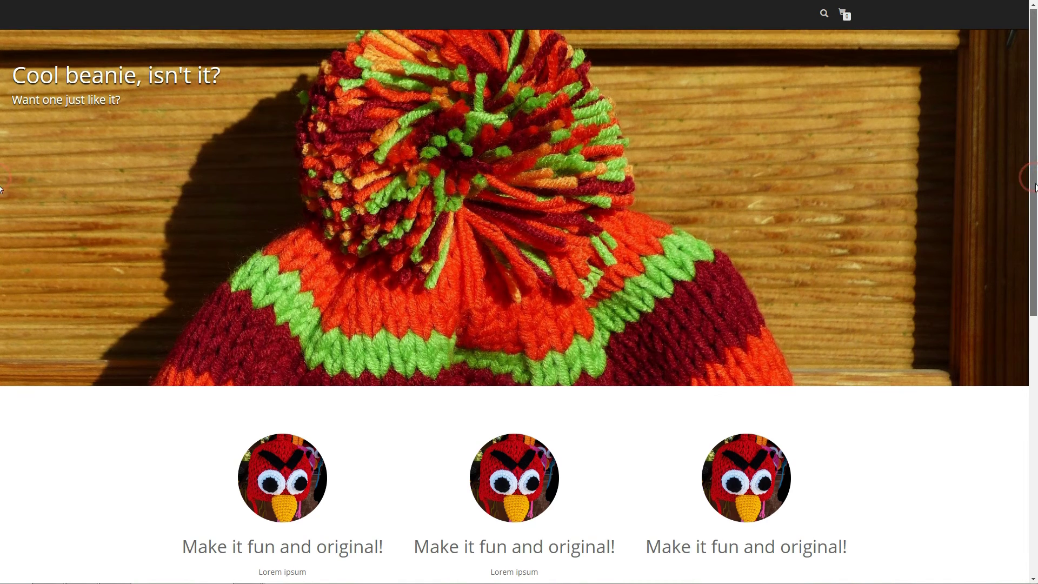
{"action": "scroll", "coordinate": [1, 280], "scroll_direction": "down", "scroll_amount": 3}
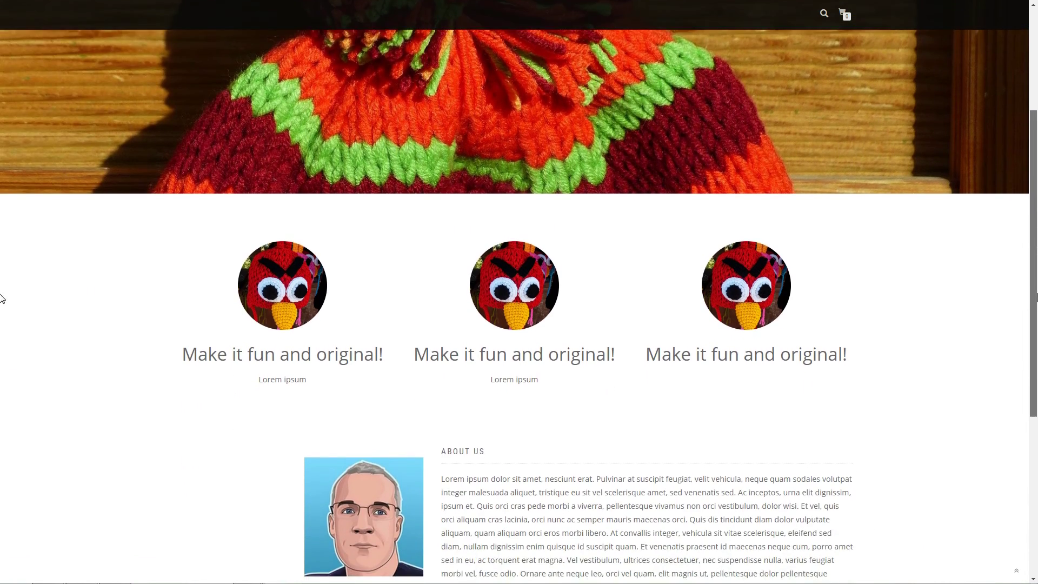
{"action": "scroll", "coordinate": [1, 369], "scroll_direction": "down", "scroll_amount": 4}
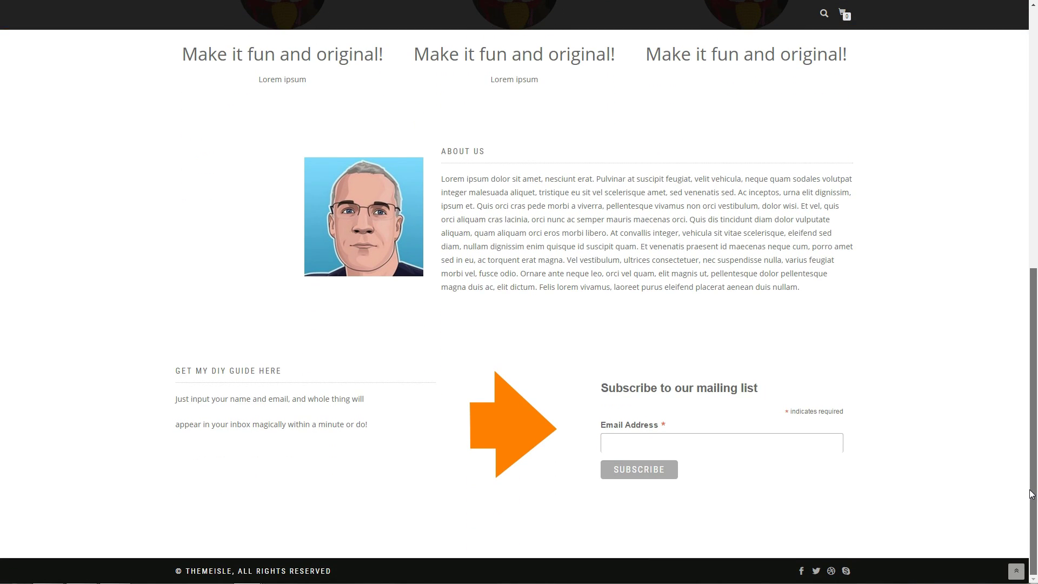
{"action": "left_click_drag", "start_coordinate": [1034, 475], "coordinate": [1034, 162]}
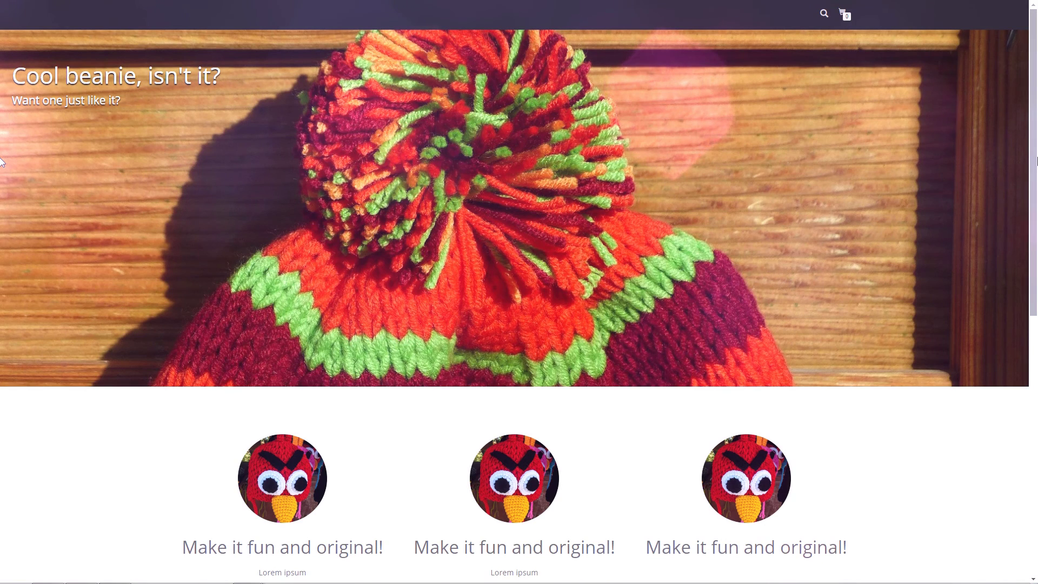